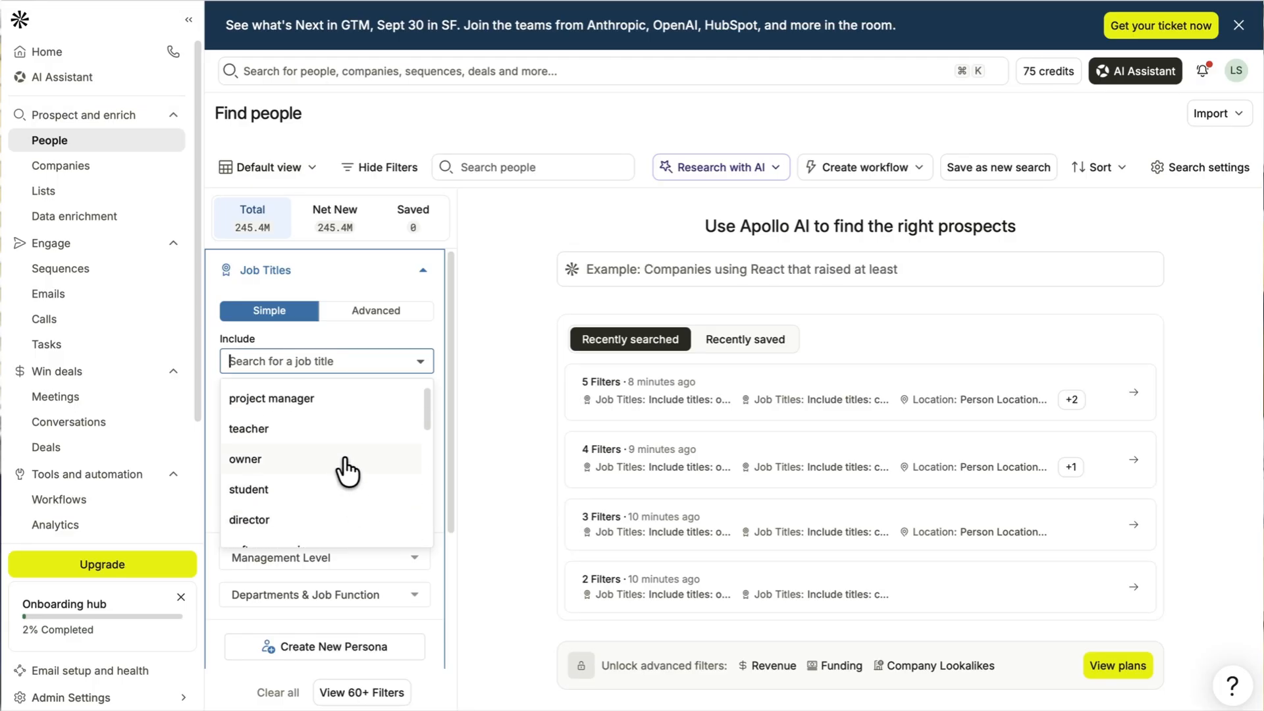
- Add the job titles owner and ceo and founder to the people search's included titles
click(346, 468)
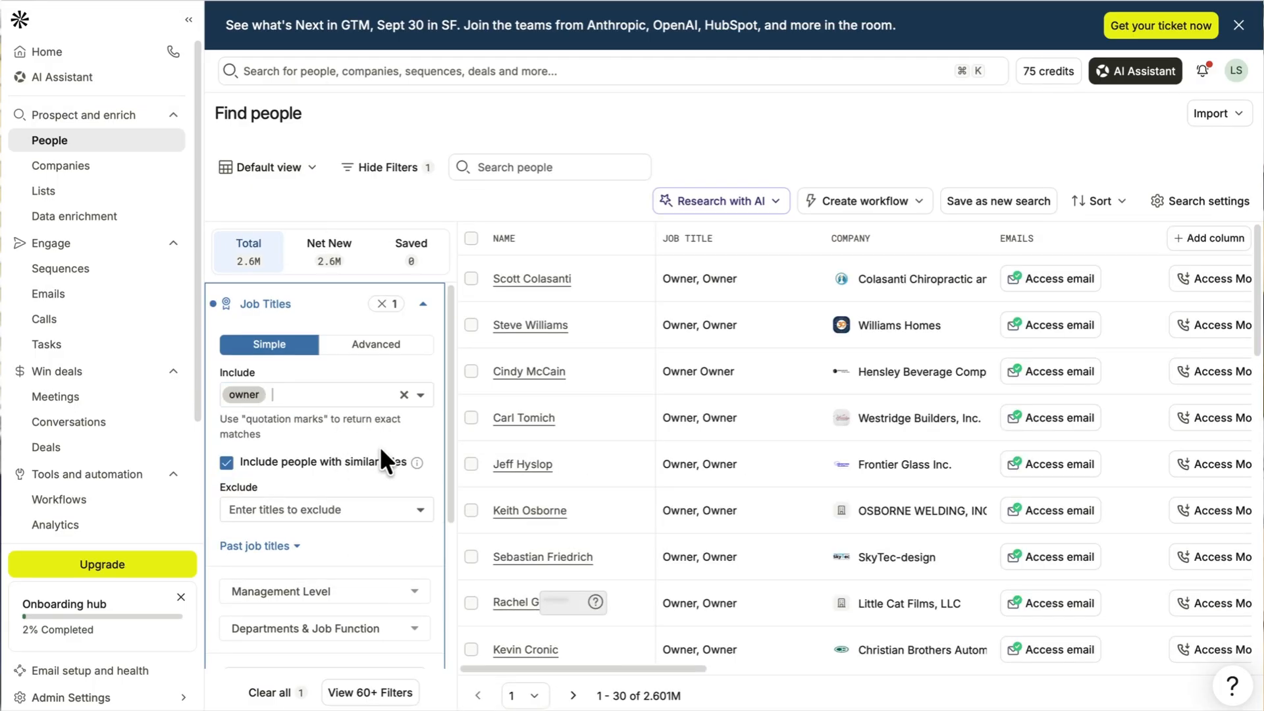
text(cep)
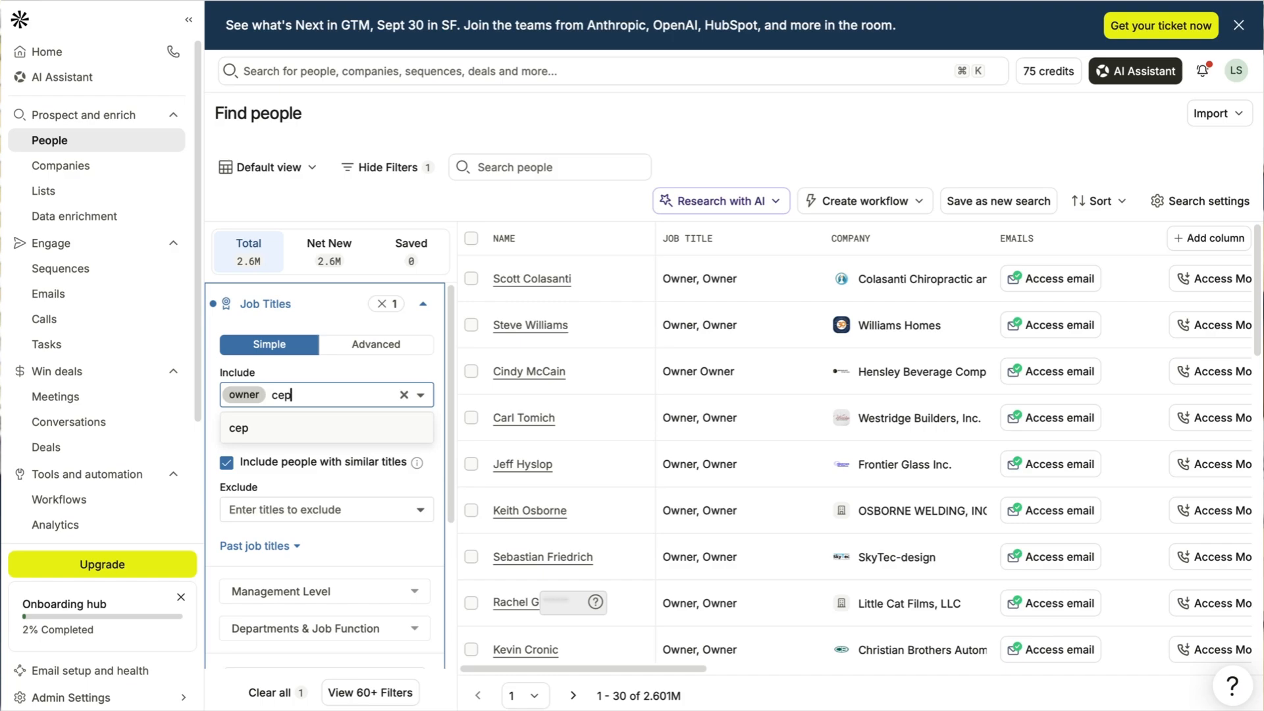
key(BackSpace)
text(o)
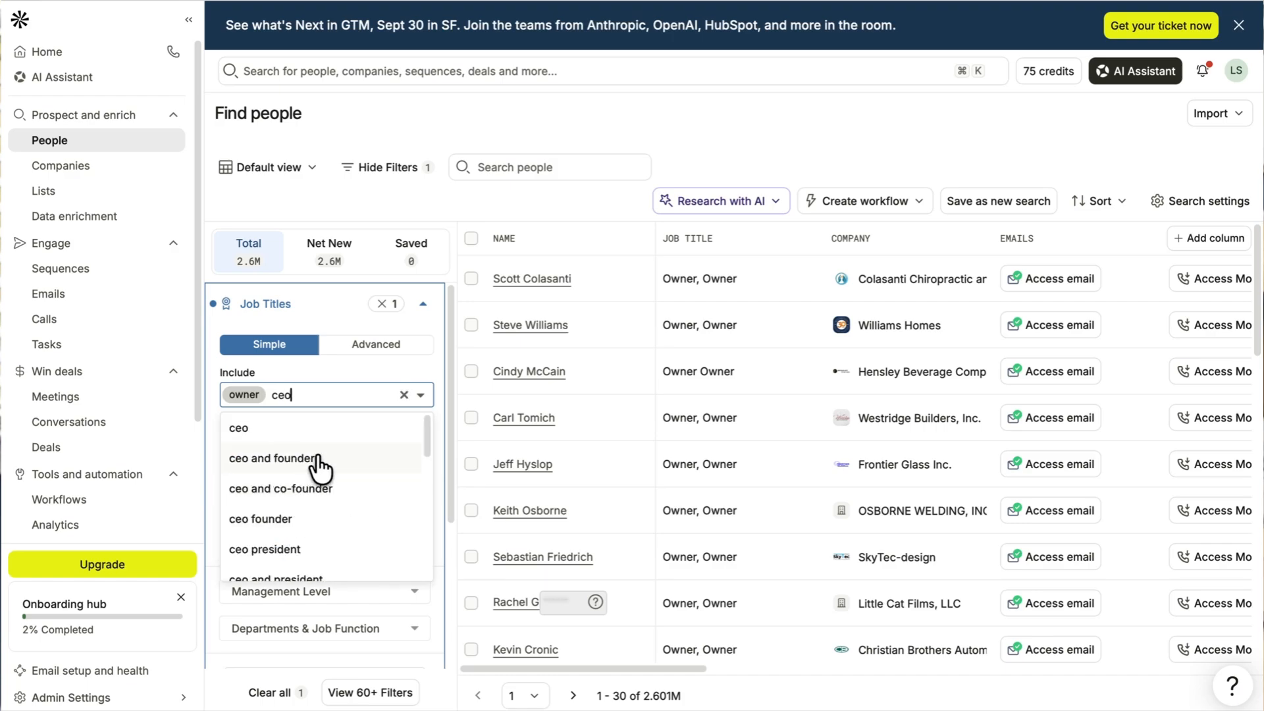
click(316, 459)
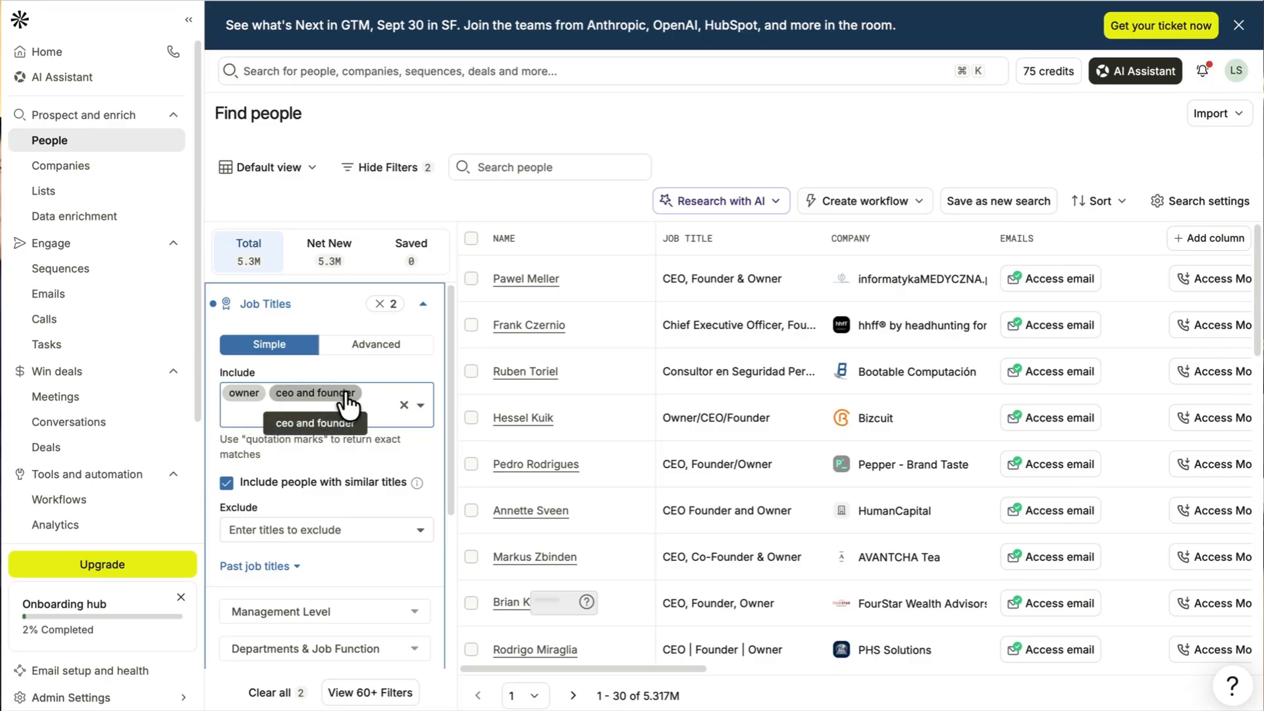
- Add president to the included job titles and review the matching people before collapsing the job title filter
text(presid)
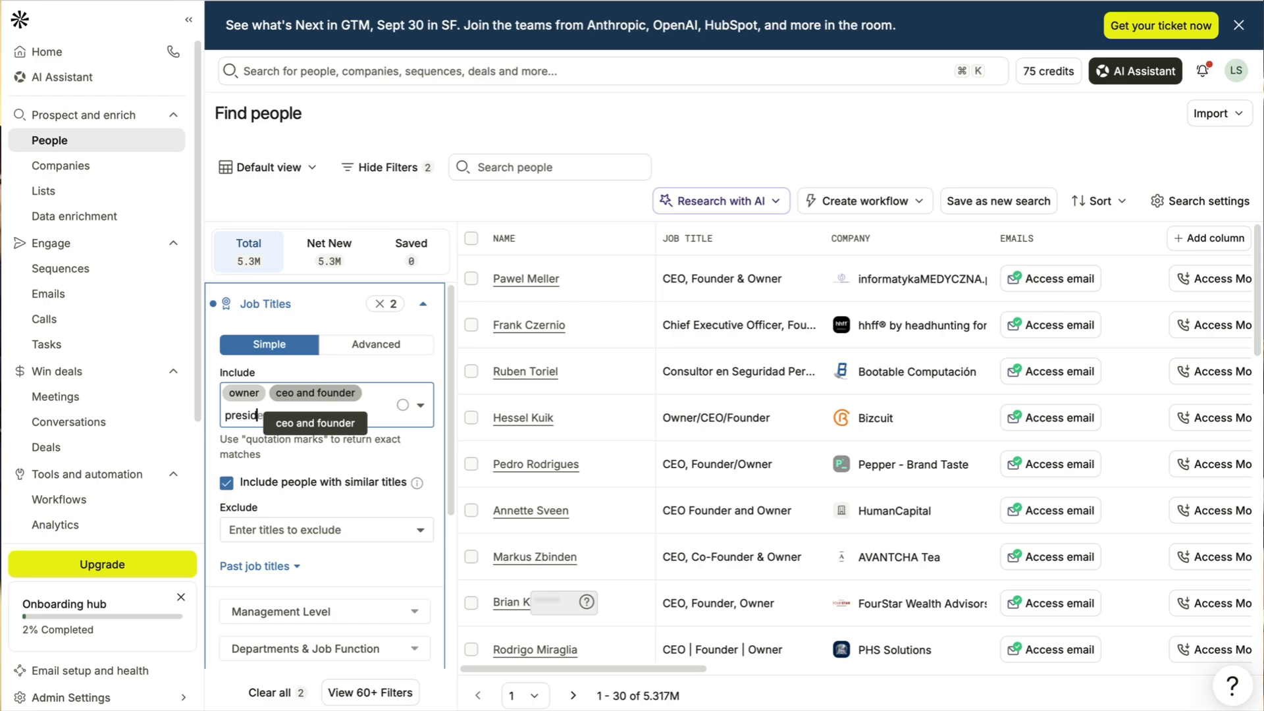
text(ent)
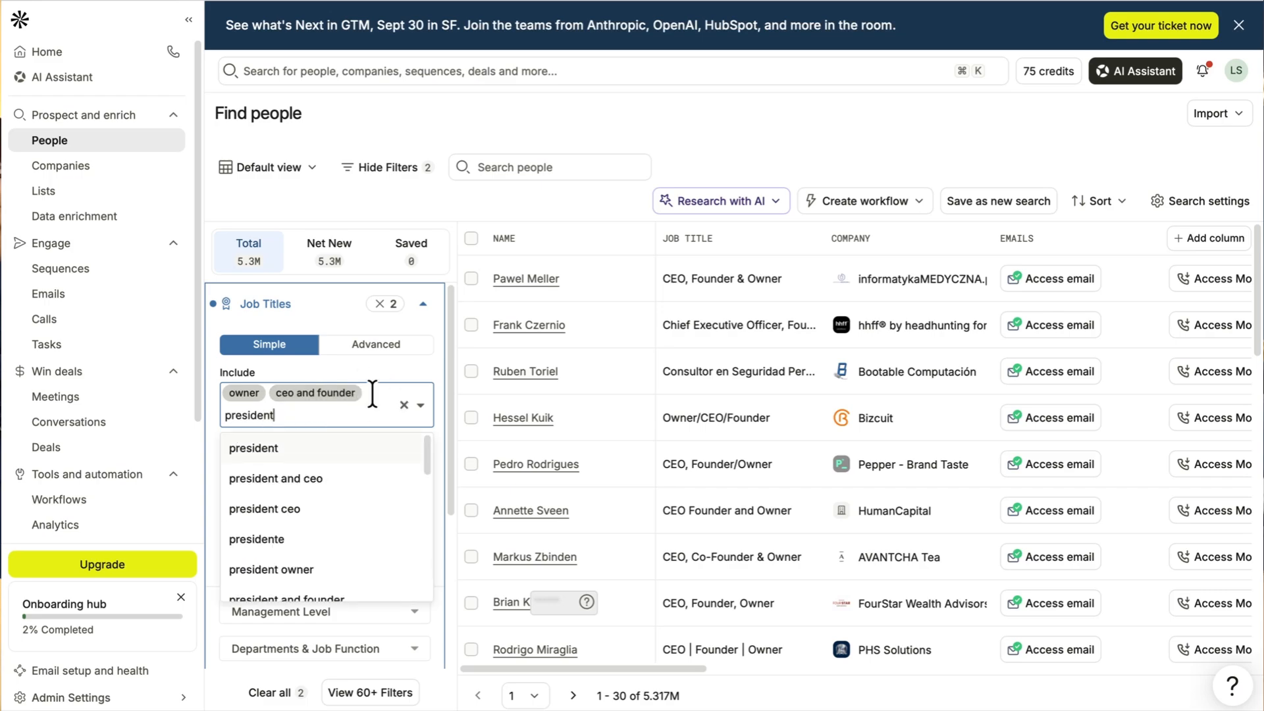
click(315, 450)
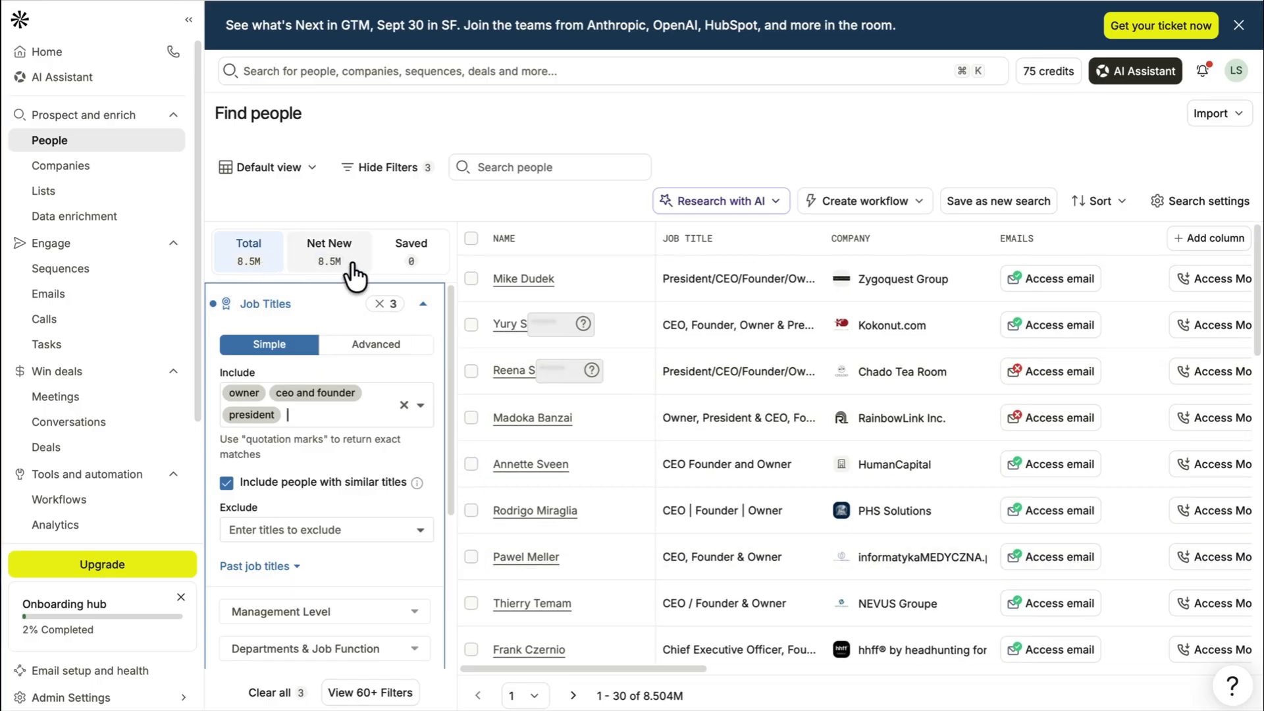
scroll(644, 479, down, 2)
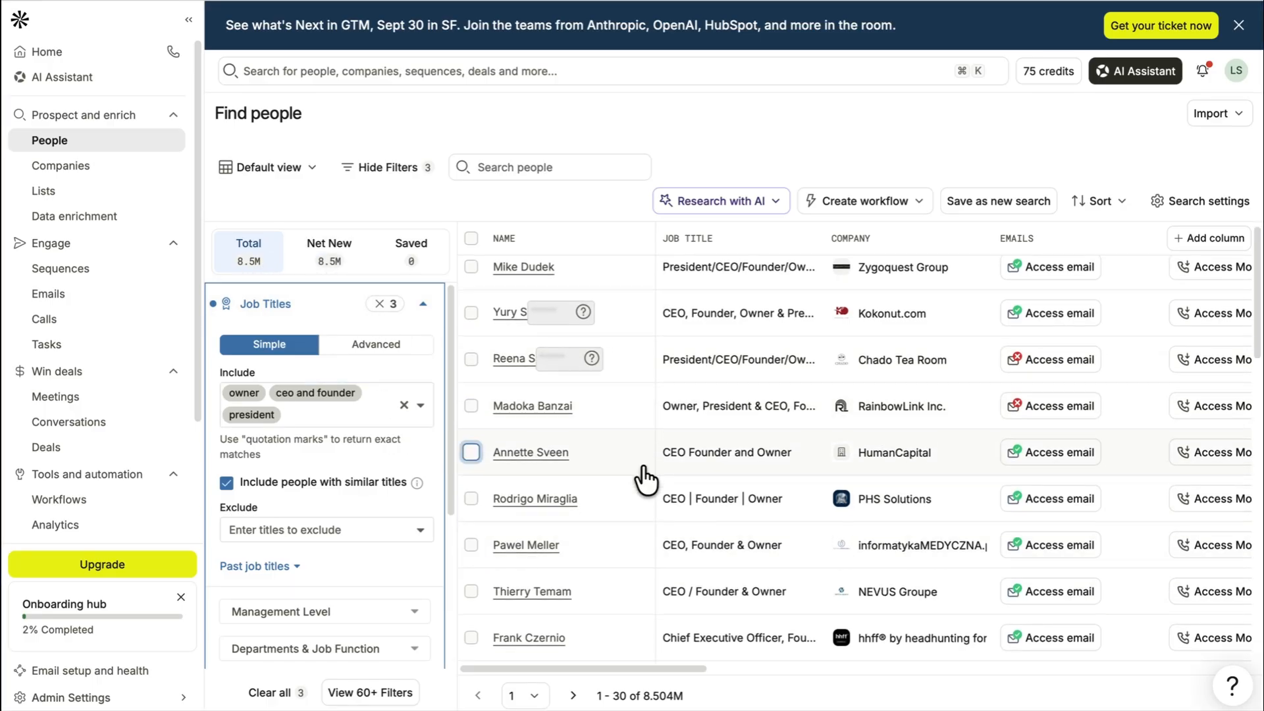
scroll(645, 479, down, 3)
scroll(645, 479, up, 4)
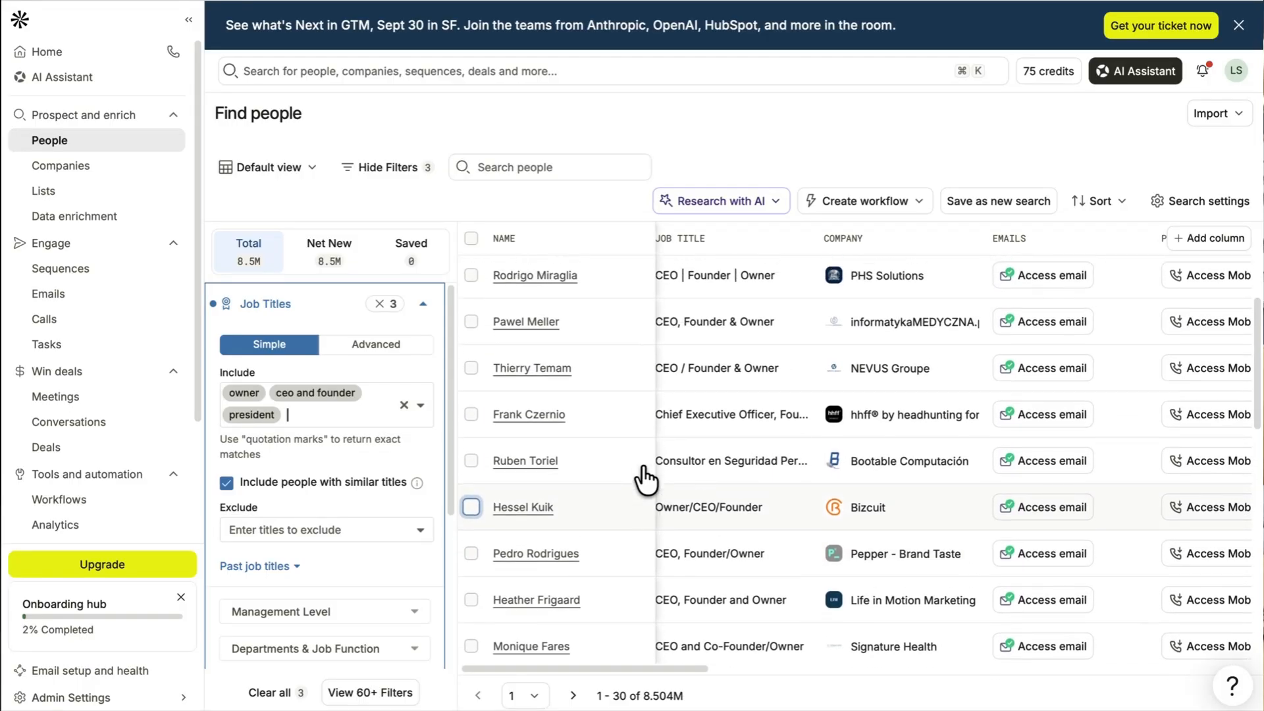
scroll(644, 479, up, 2)
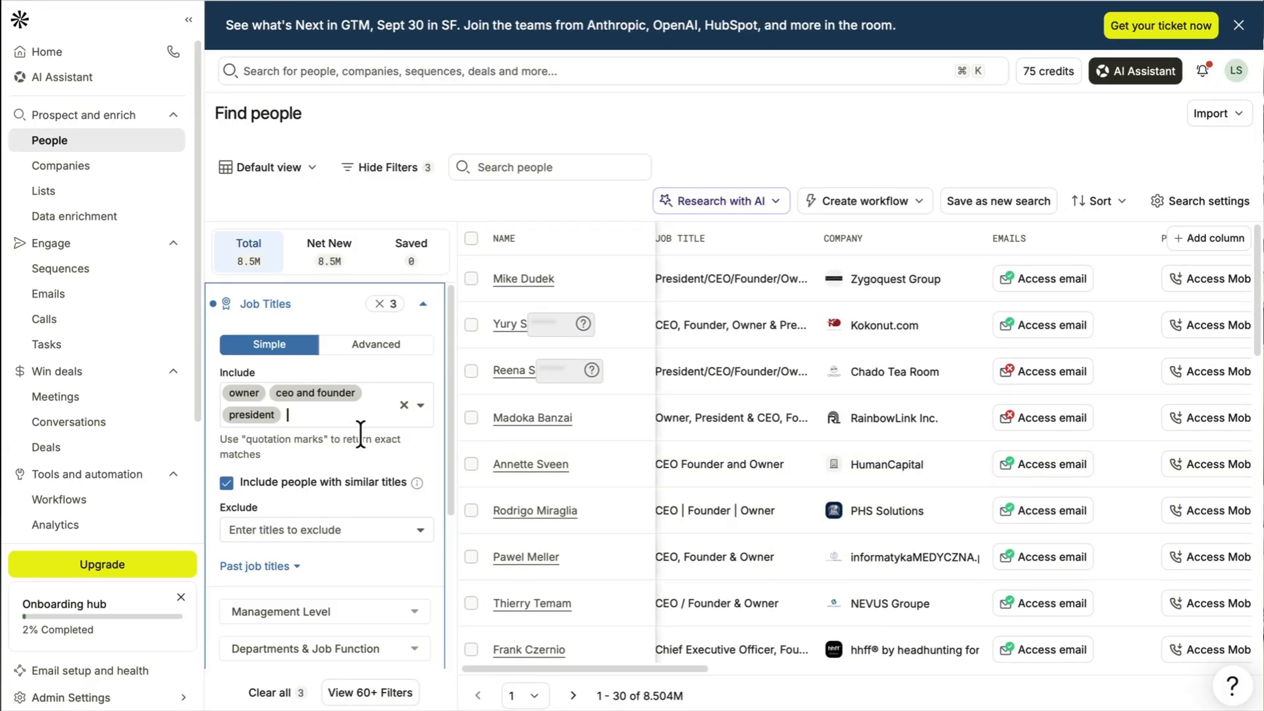
click(428, 309)
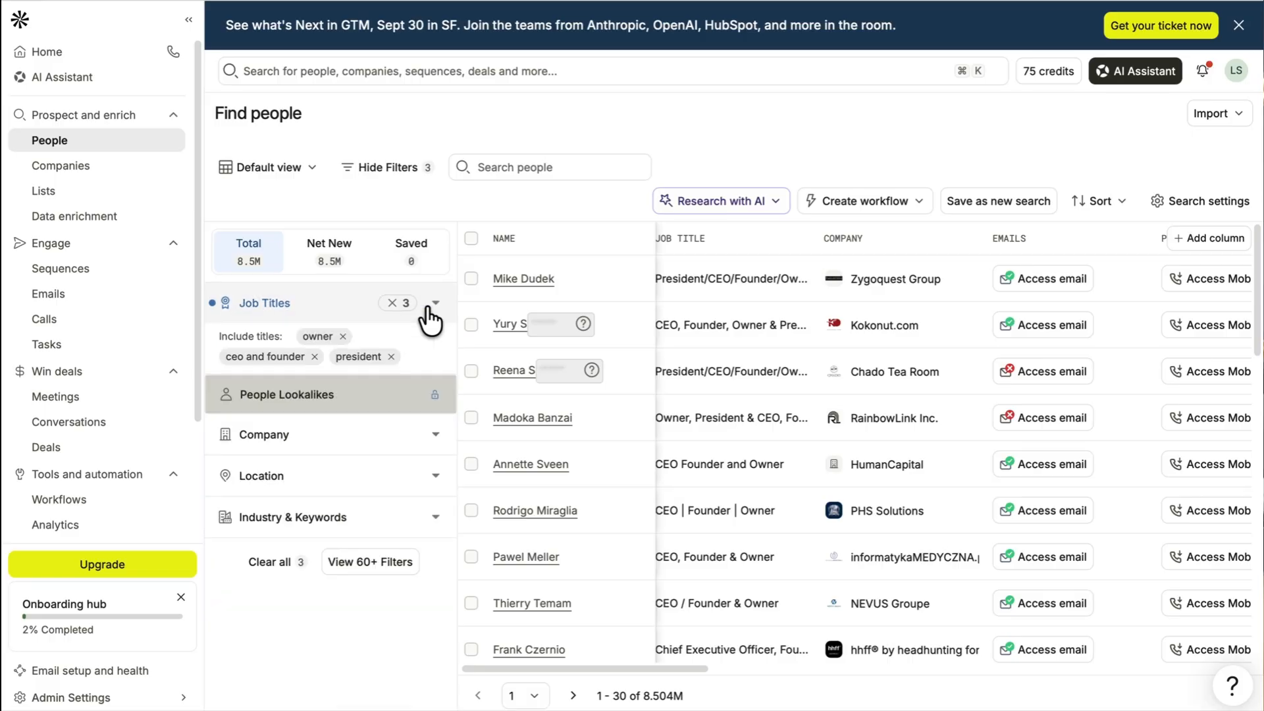
- Try limiting the contact location to United States and clear that location entry
click(435, 488)
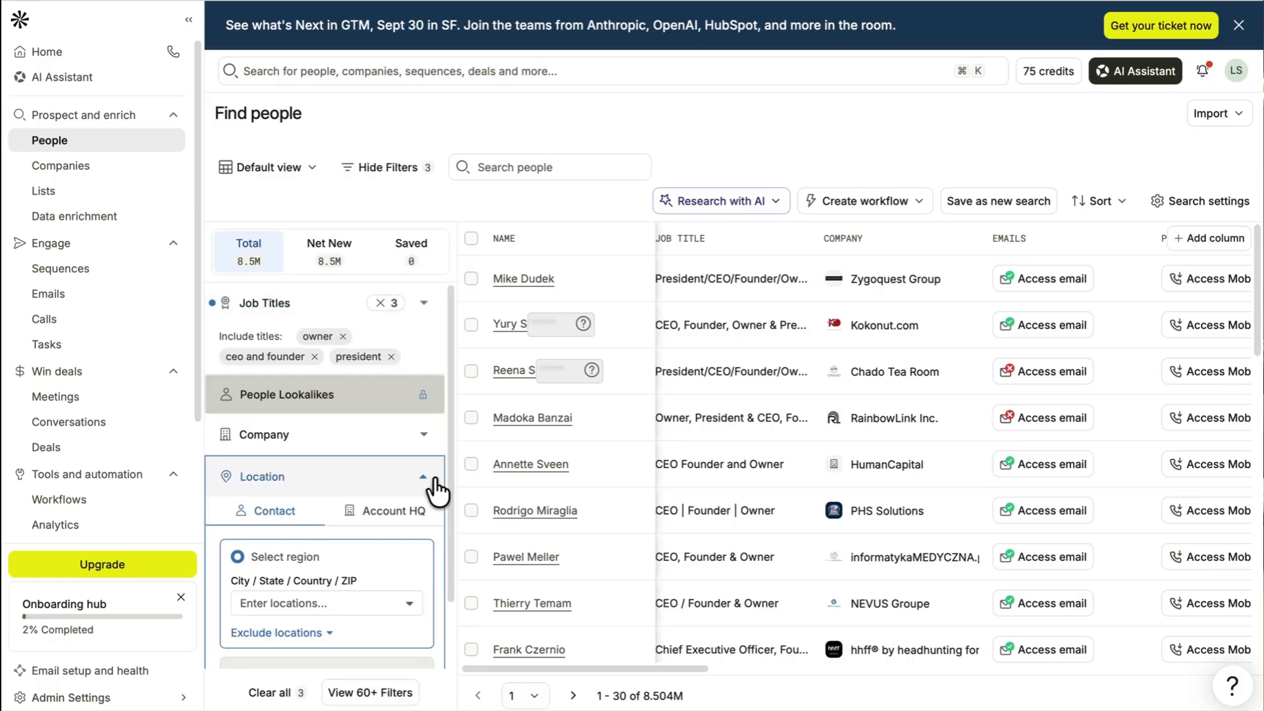
click(330, 603)
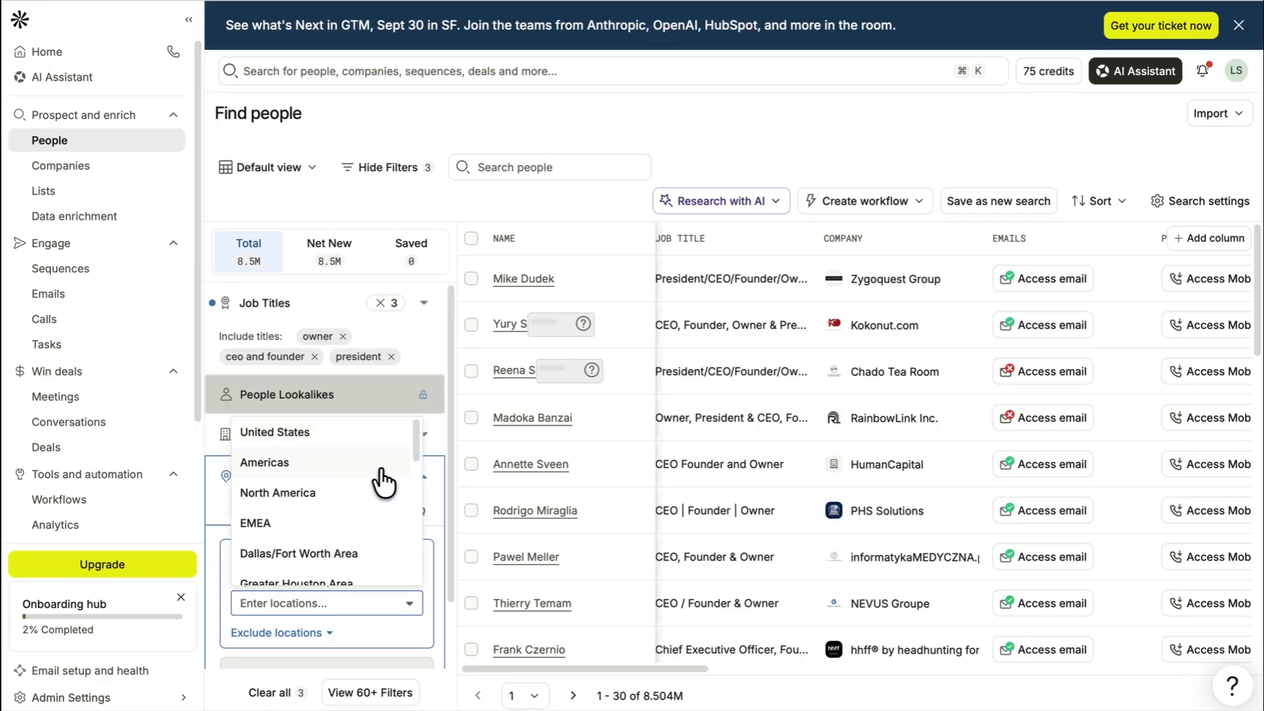
text(united)
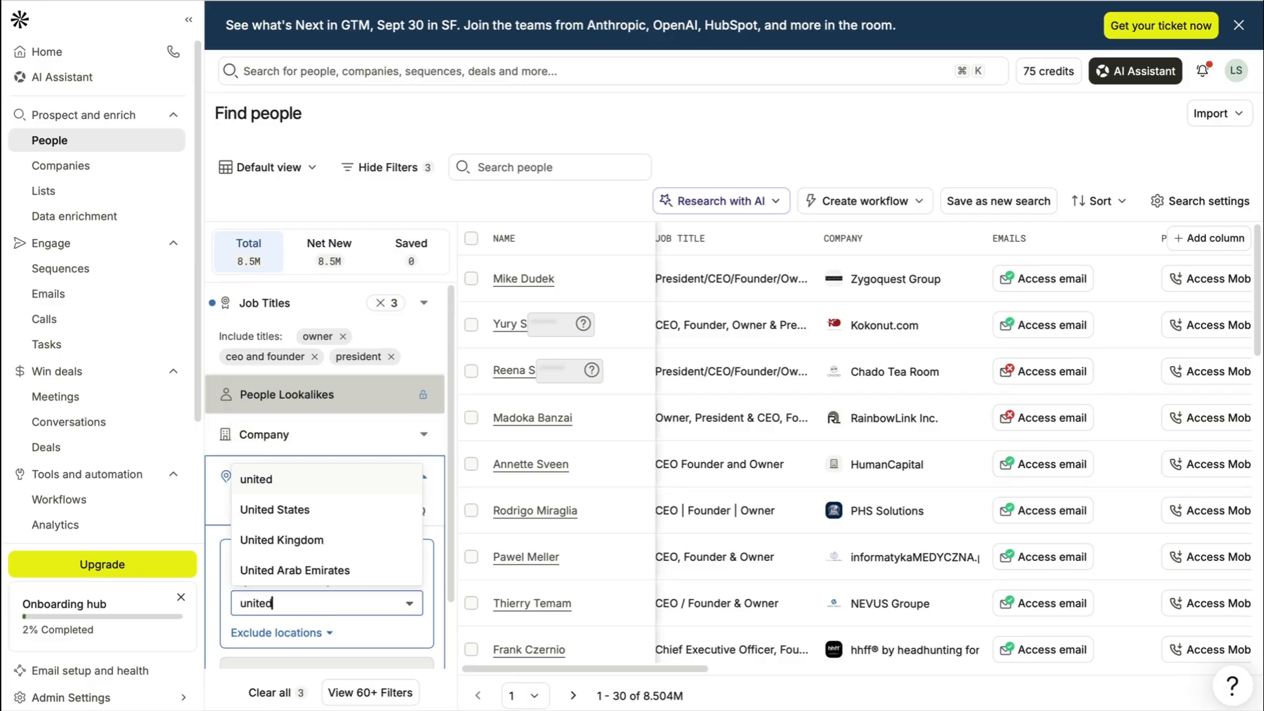
click(309, 517)
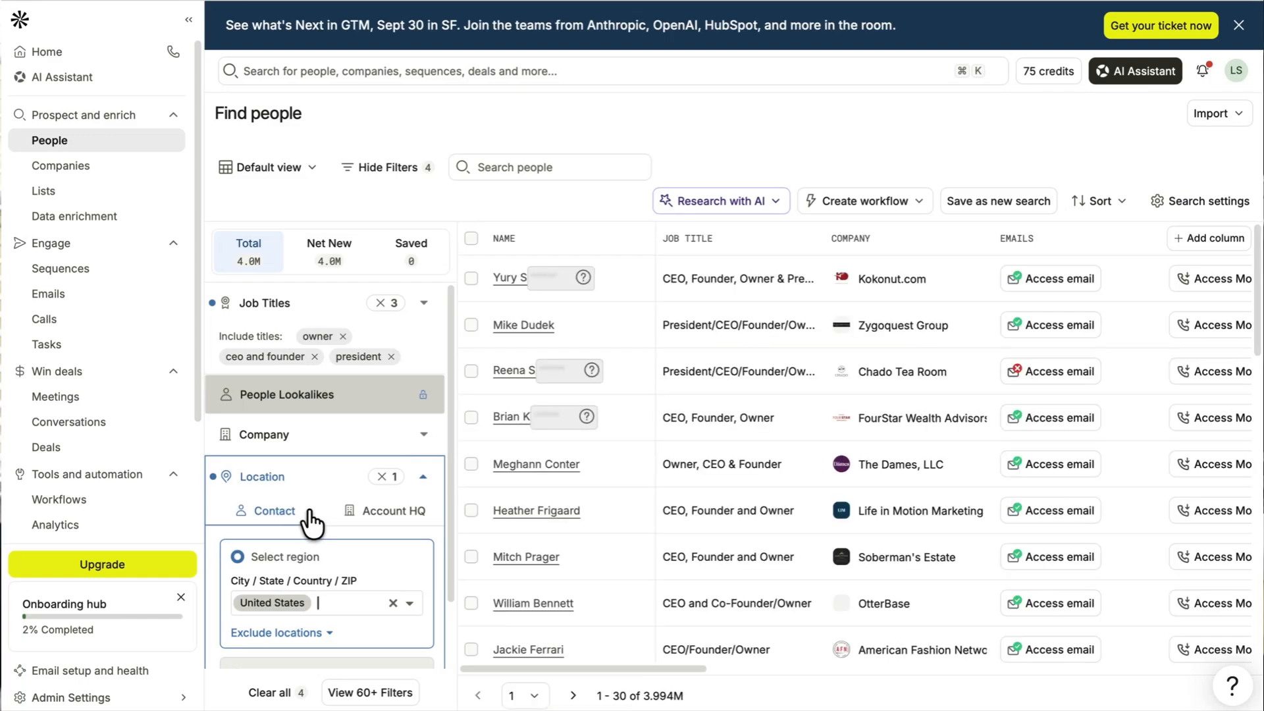
scroll(312, 524, down, 2)
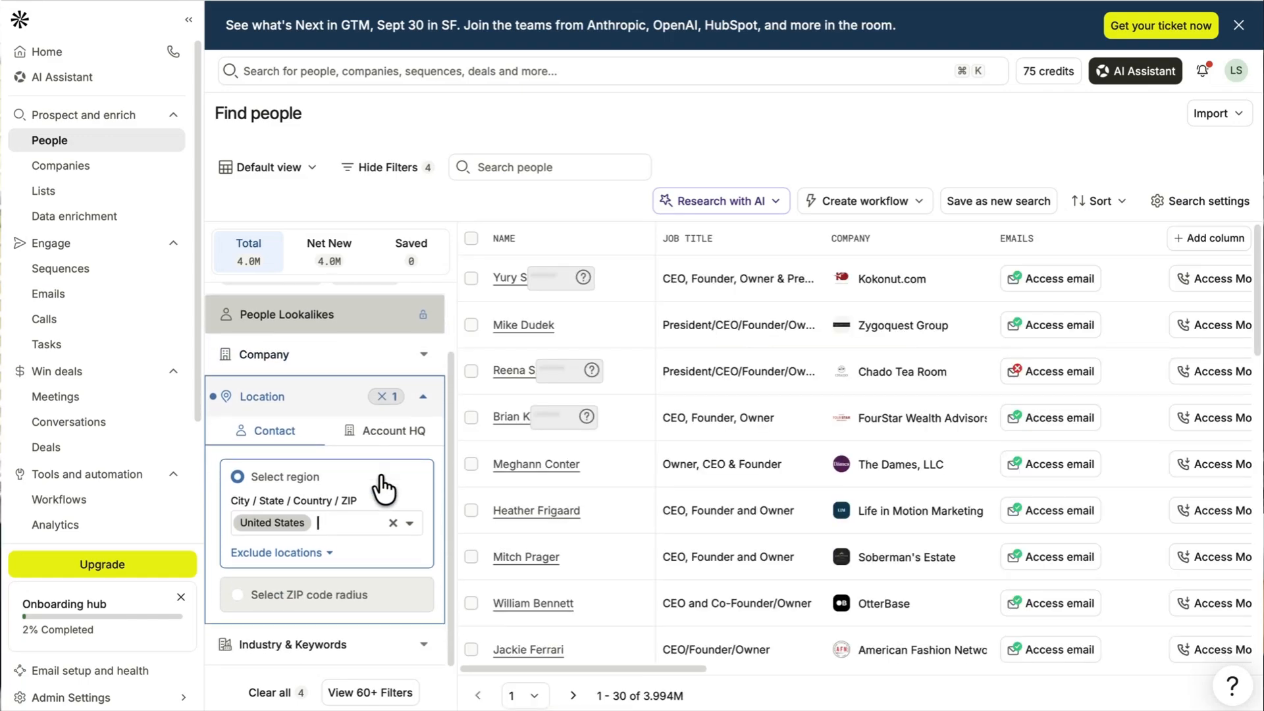
click(381, 517)
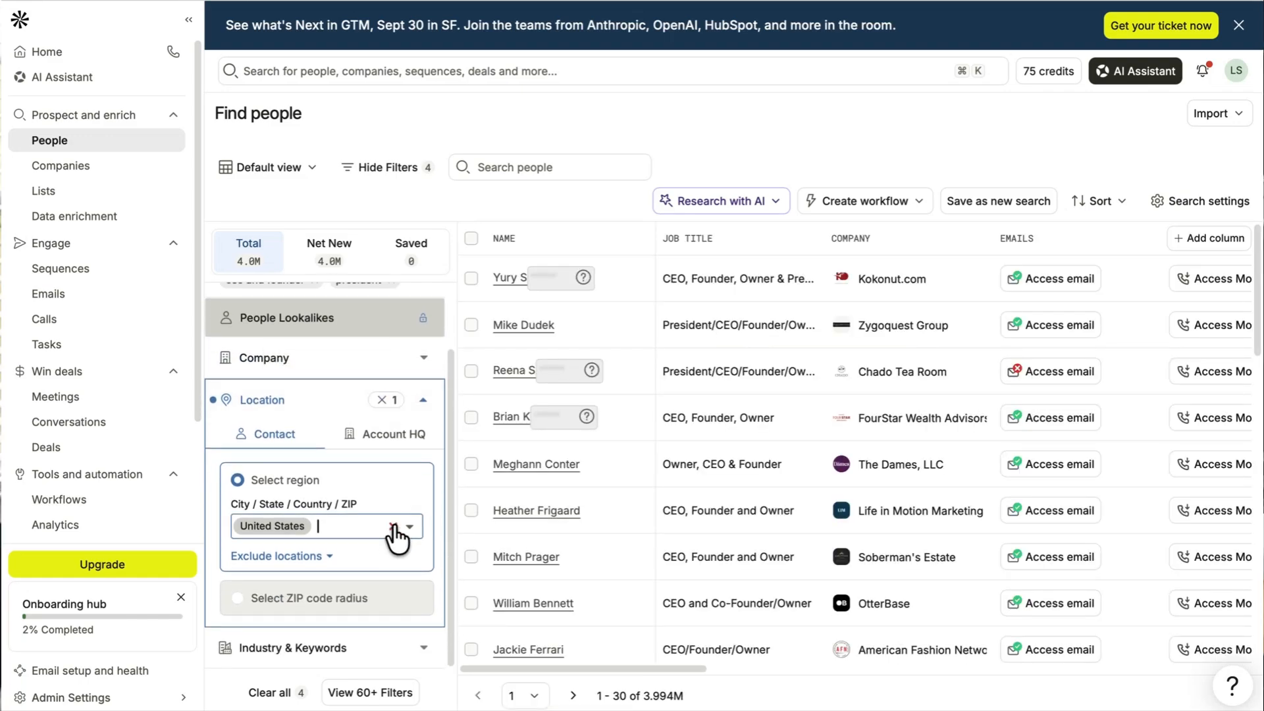
click(393, 527)
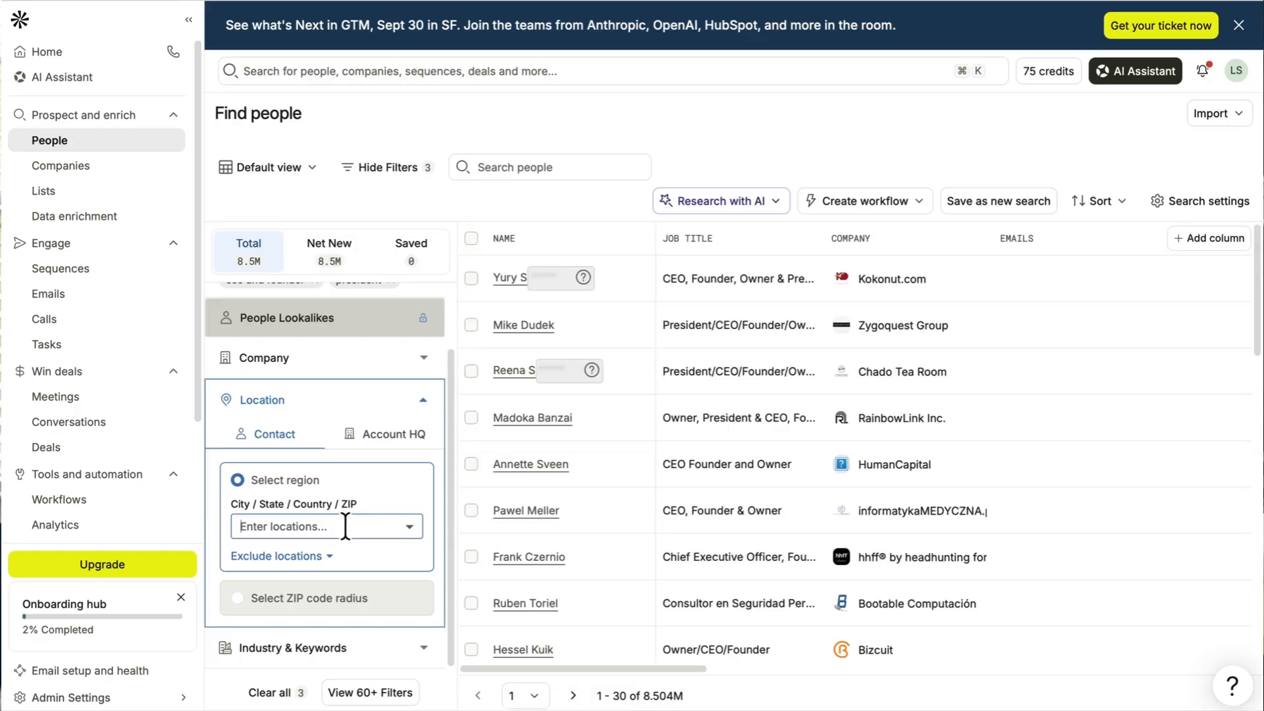
- Limit the contact location to Texas, US and collapse the location filter
click(345, 527)
text(texs)
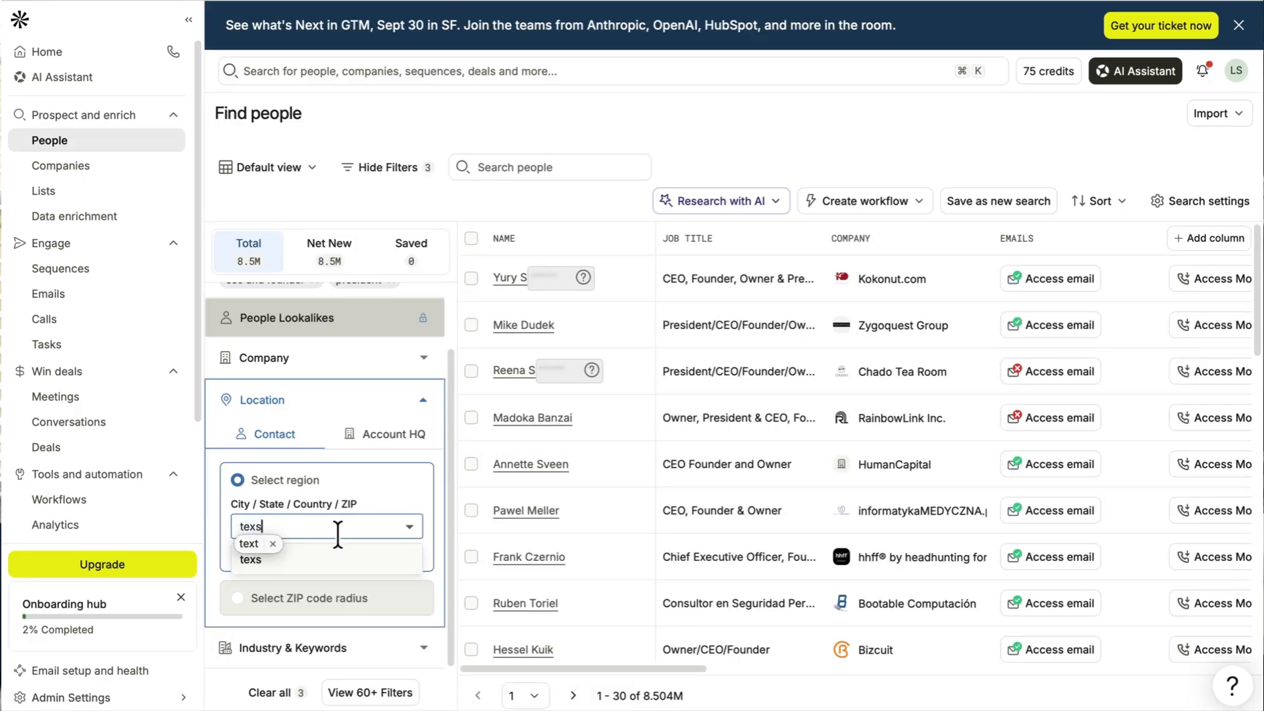
key(BackSpace)
text(as)
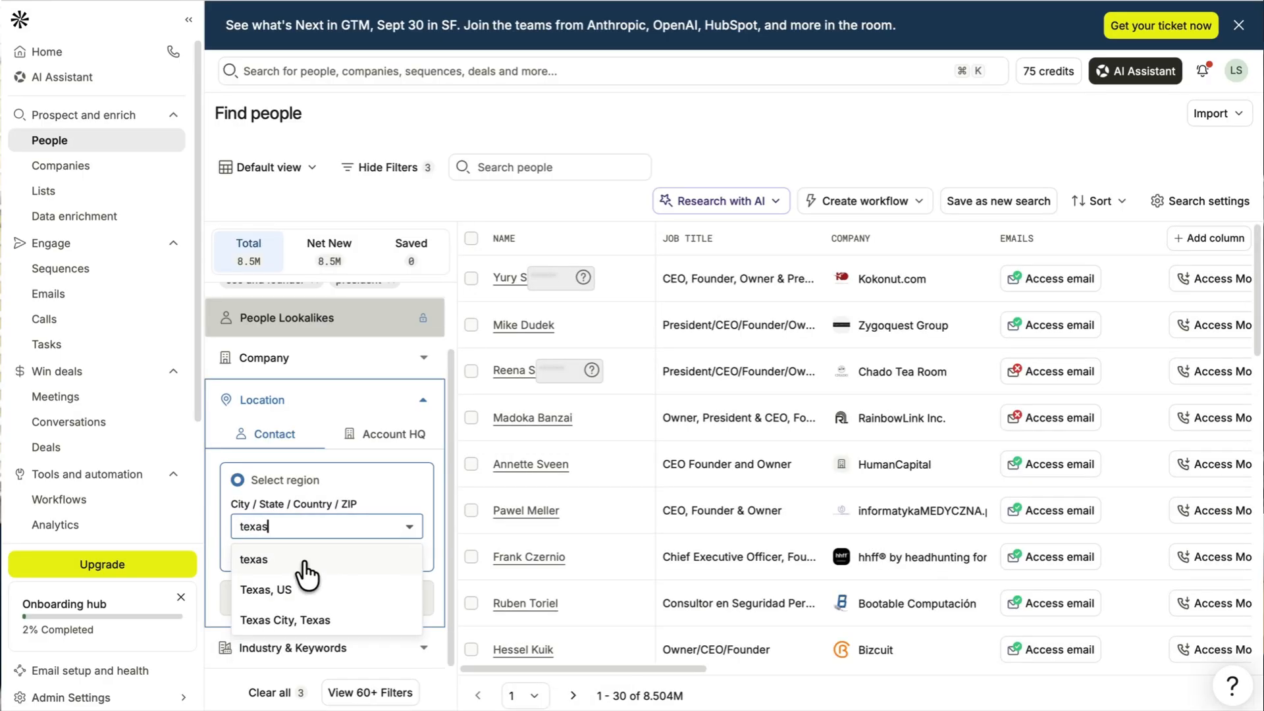
click(290, 589)
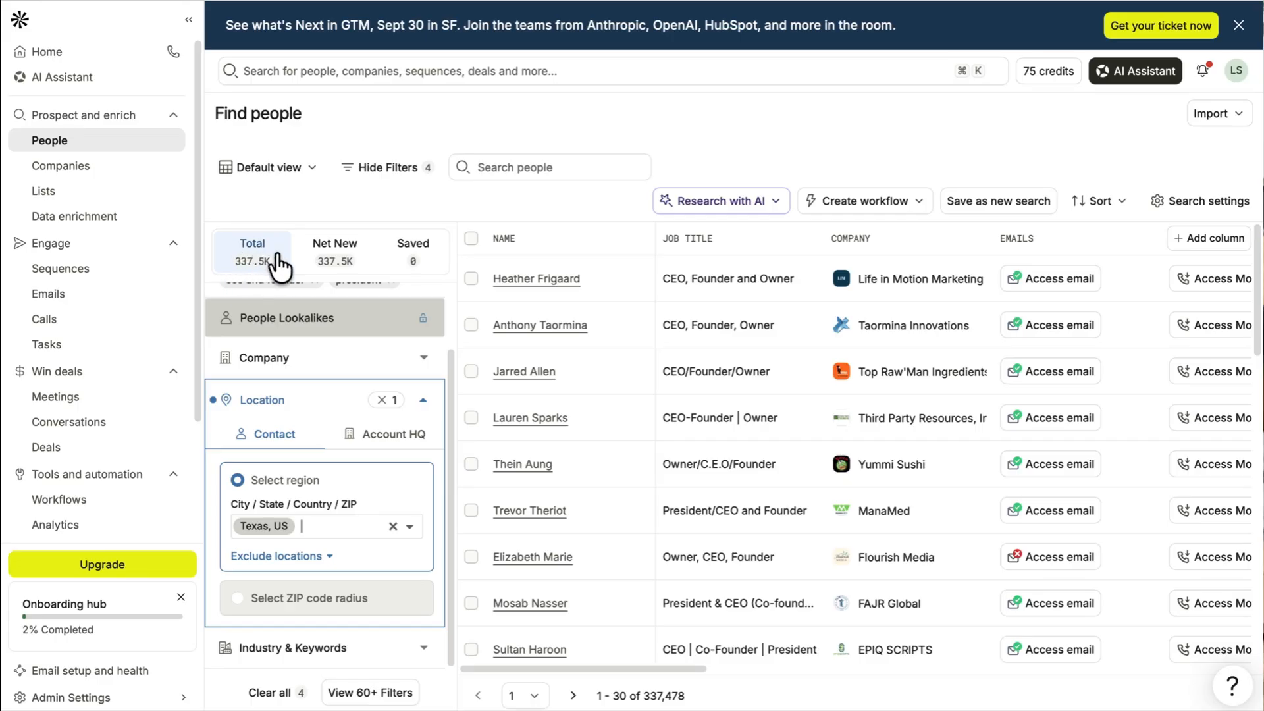
click(423, 401)
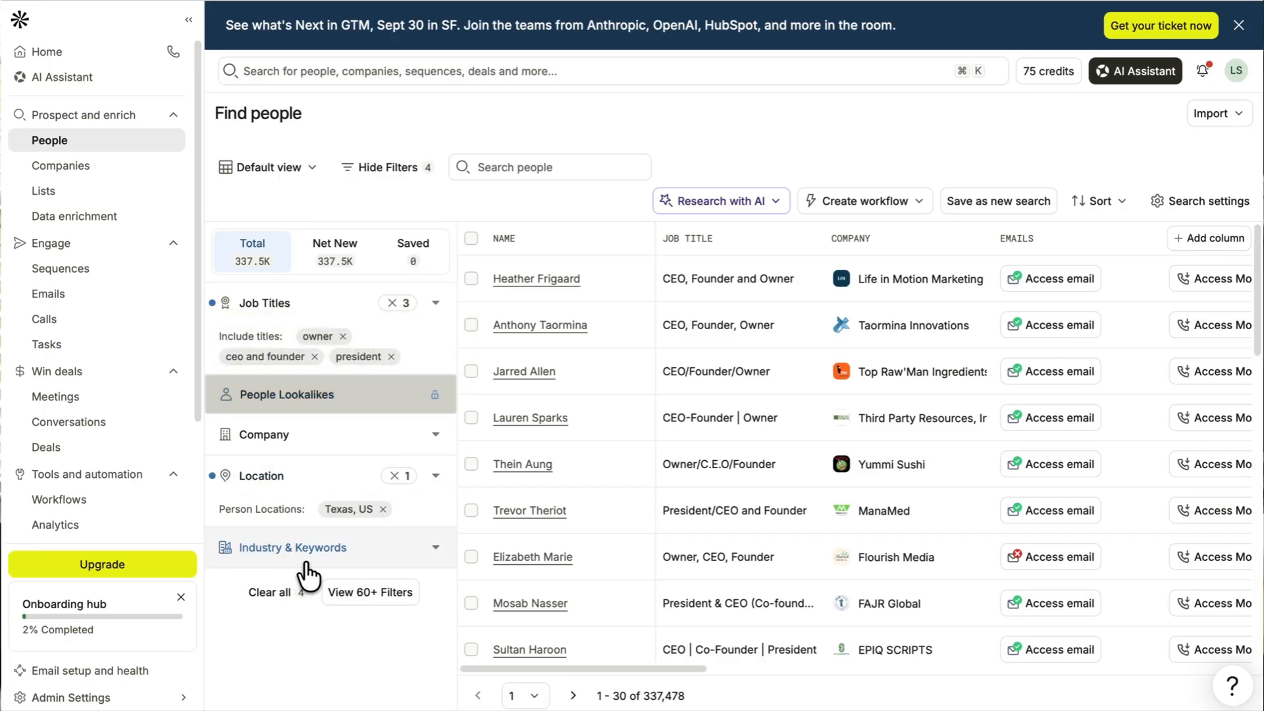
- Expand the Industry & Keywords filter
click(436, 559)
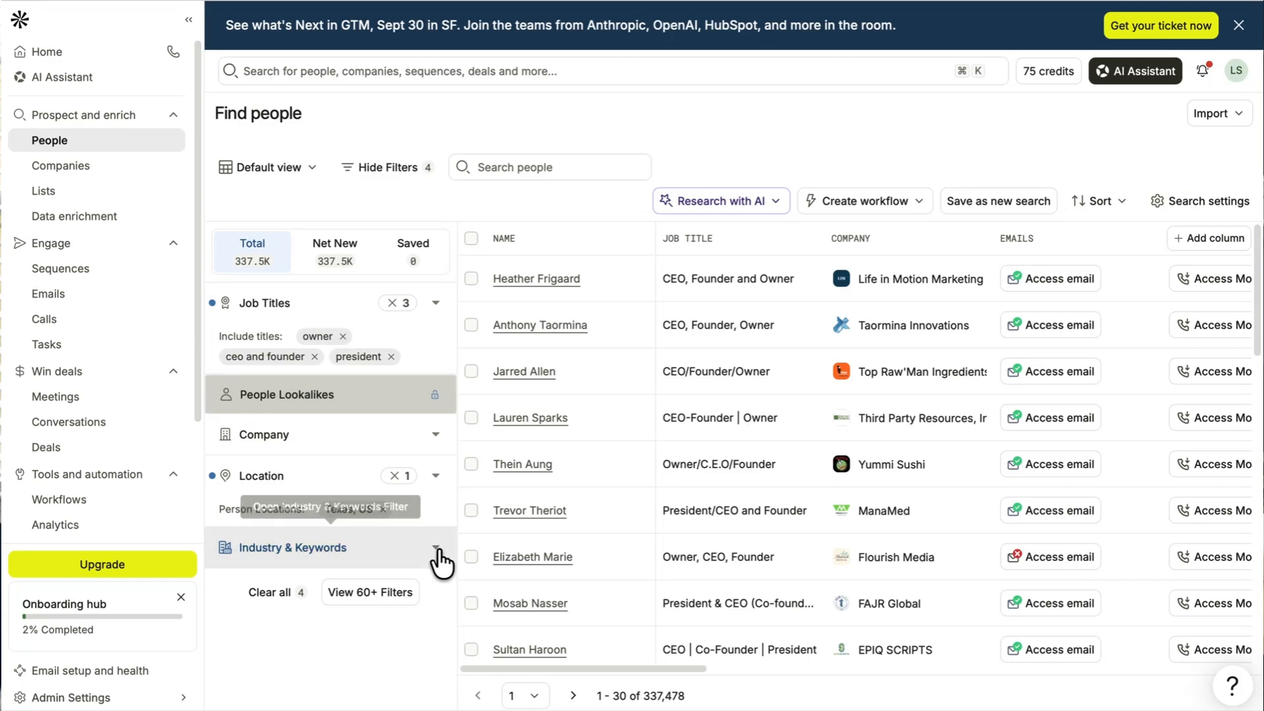
scroll(392, 582, down, 3)
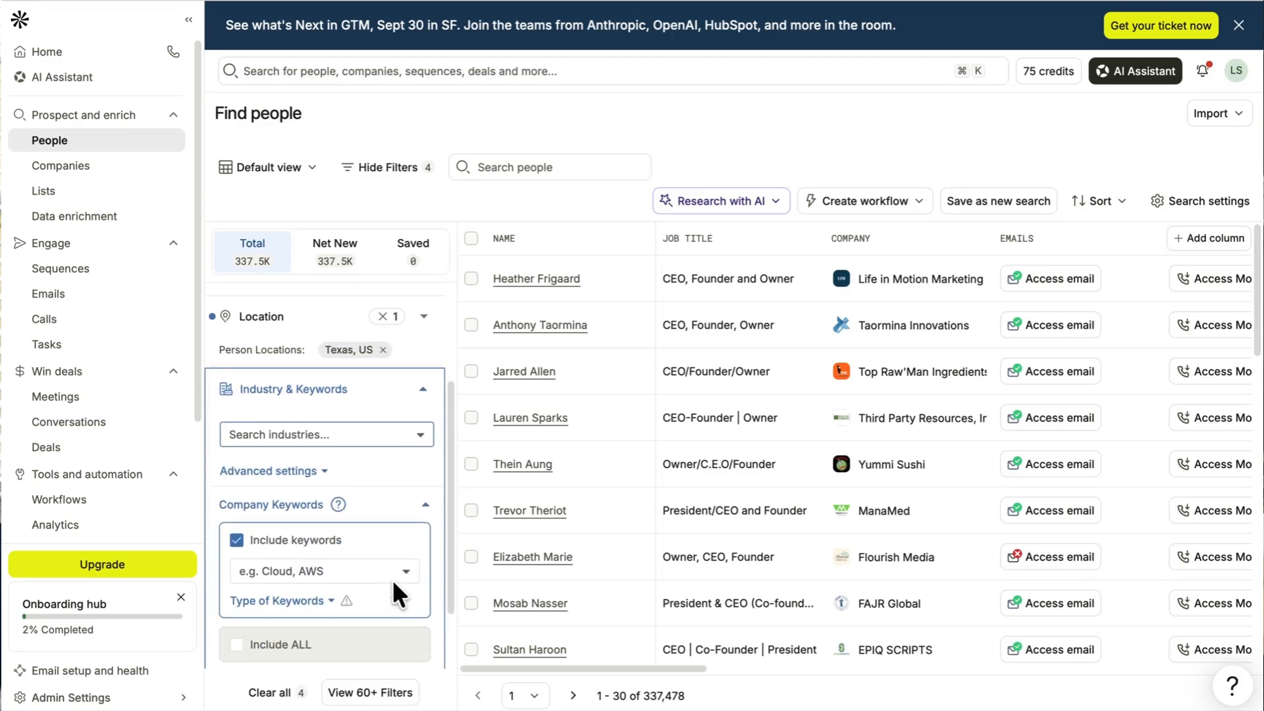
click(381, 373)
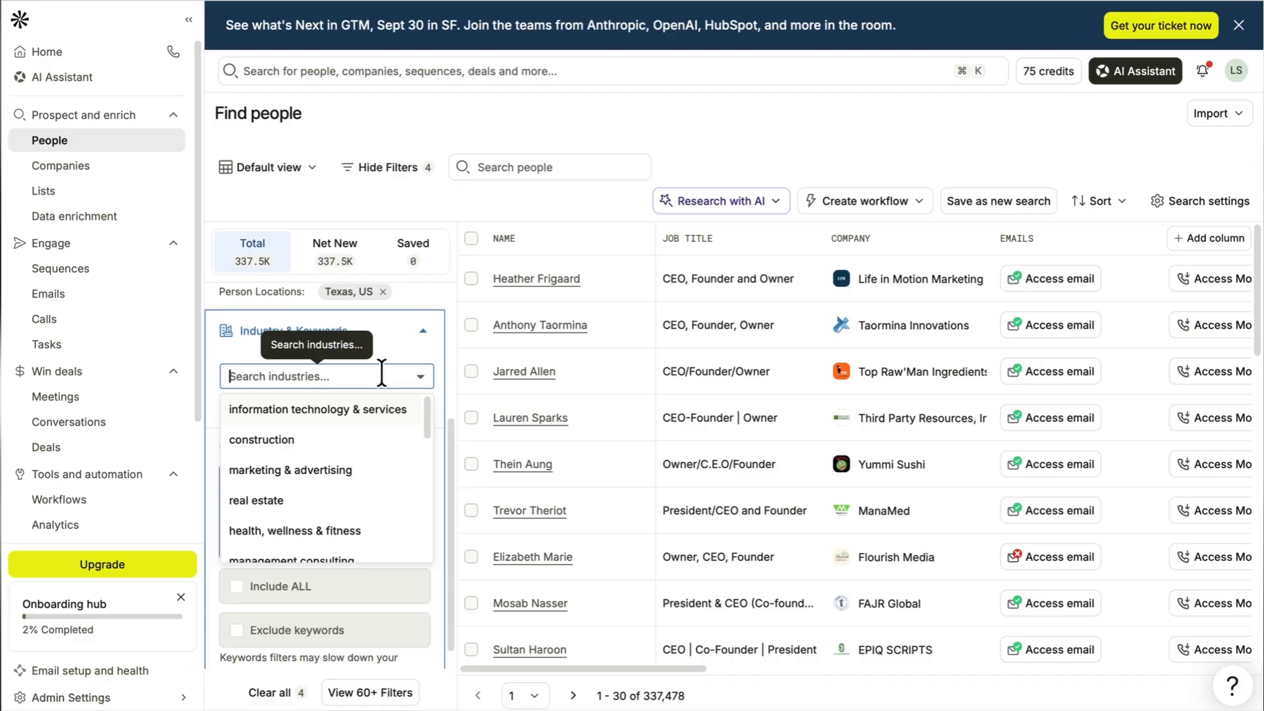
text(marke)
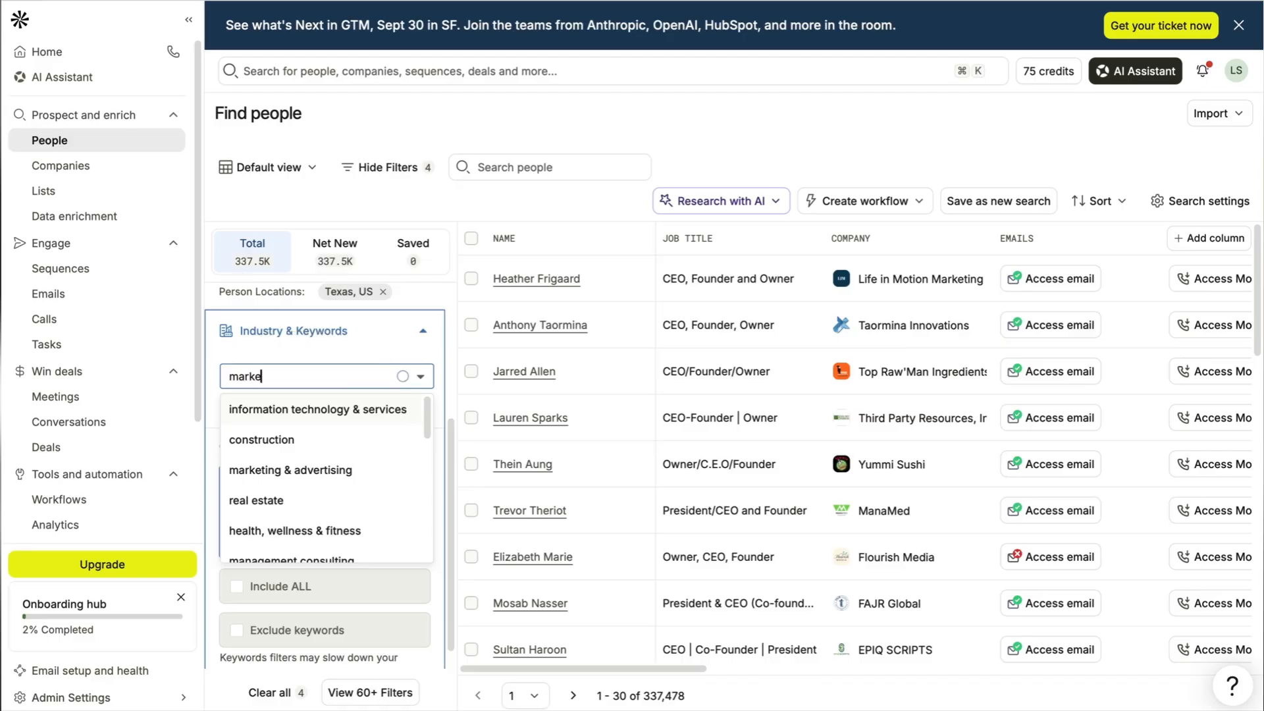
text(ting)
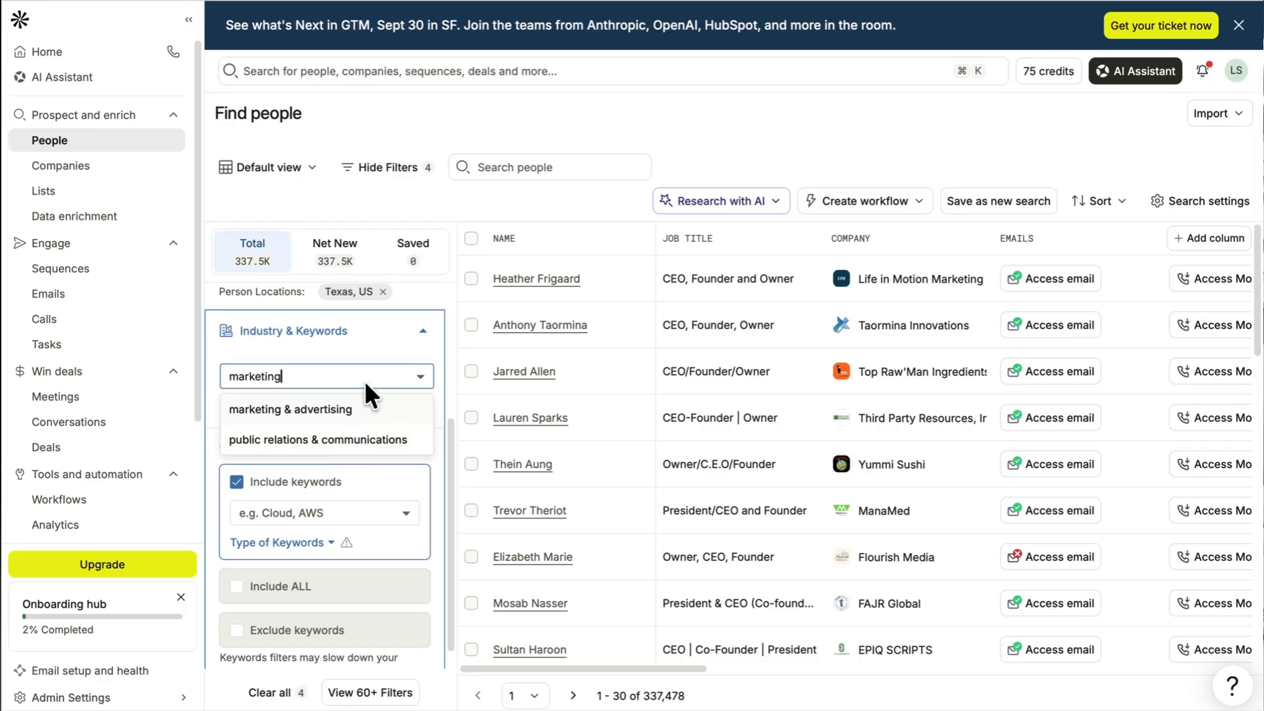
key(BackSpace)
key(BackSpace)
key(BackSpace)
key(BackSpace)
key(BackSpace)
key(BackSpace)
key(BackSpace)
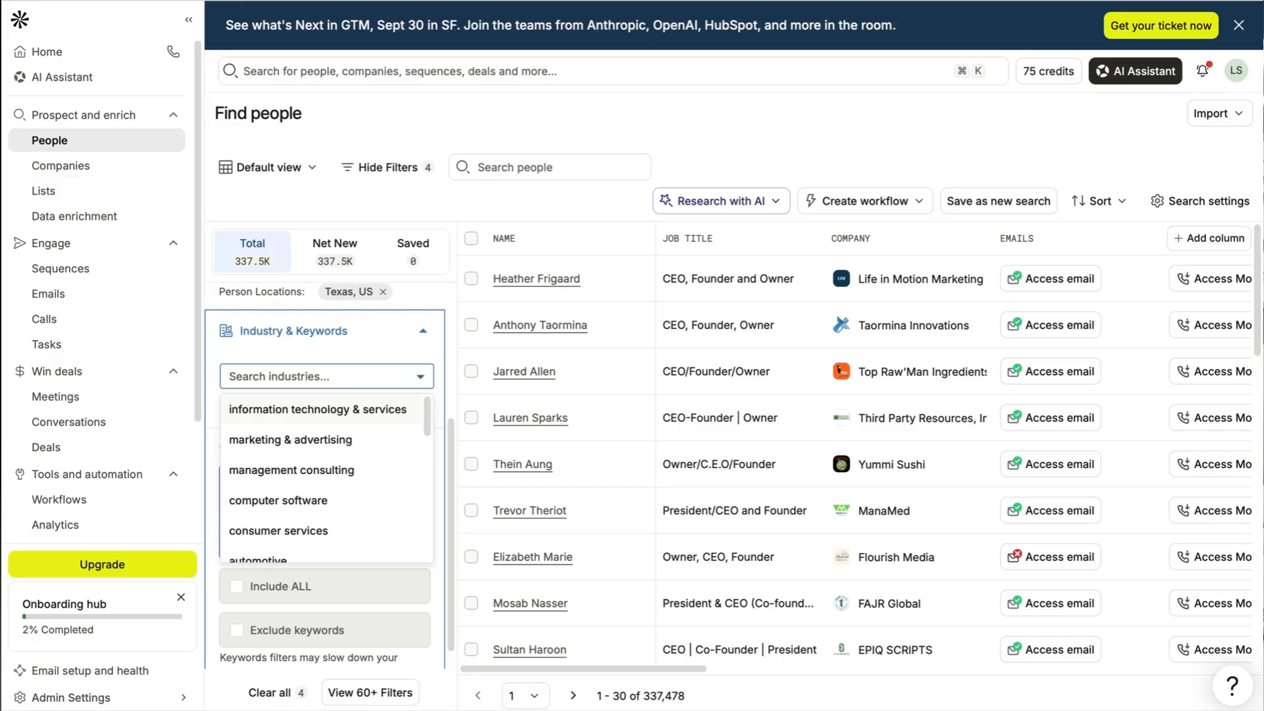
- Restrict the search to the marketing & advertising industry and collapse the industry filter
text(marketing)
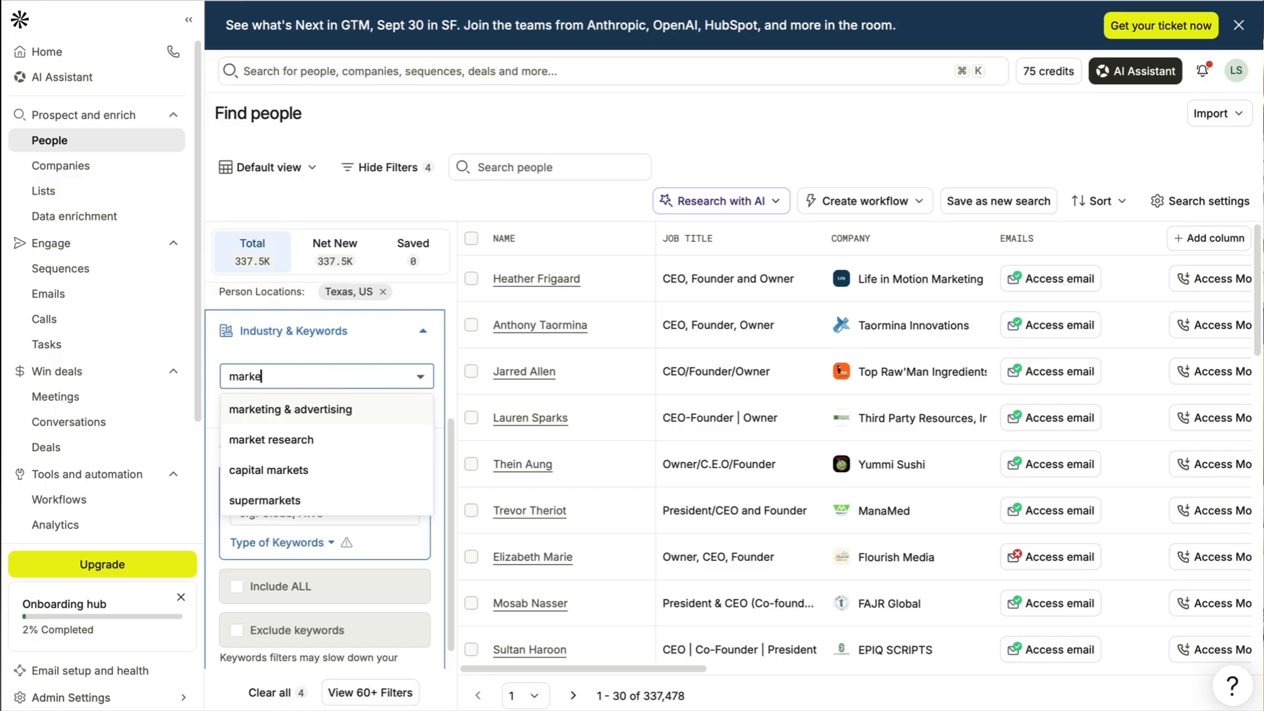
click(308, 412)
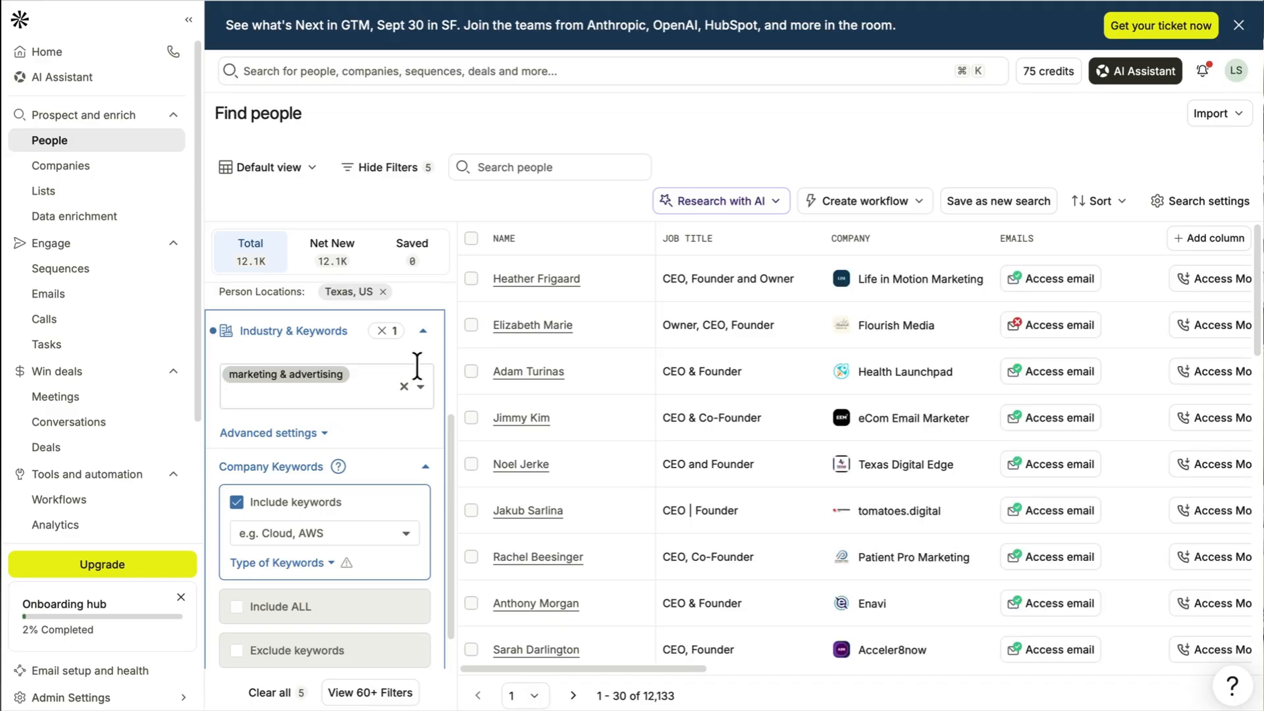
click(423, 331)
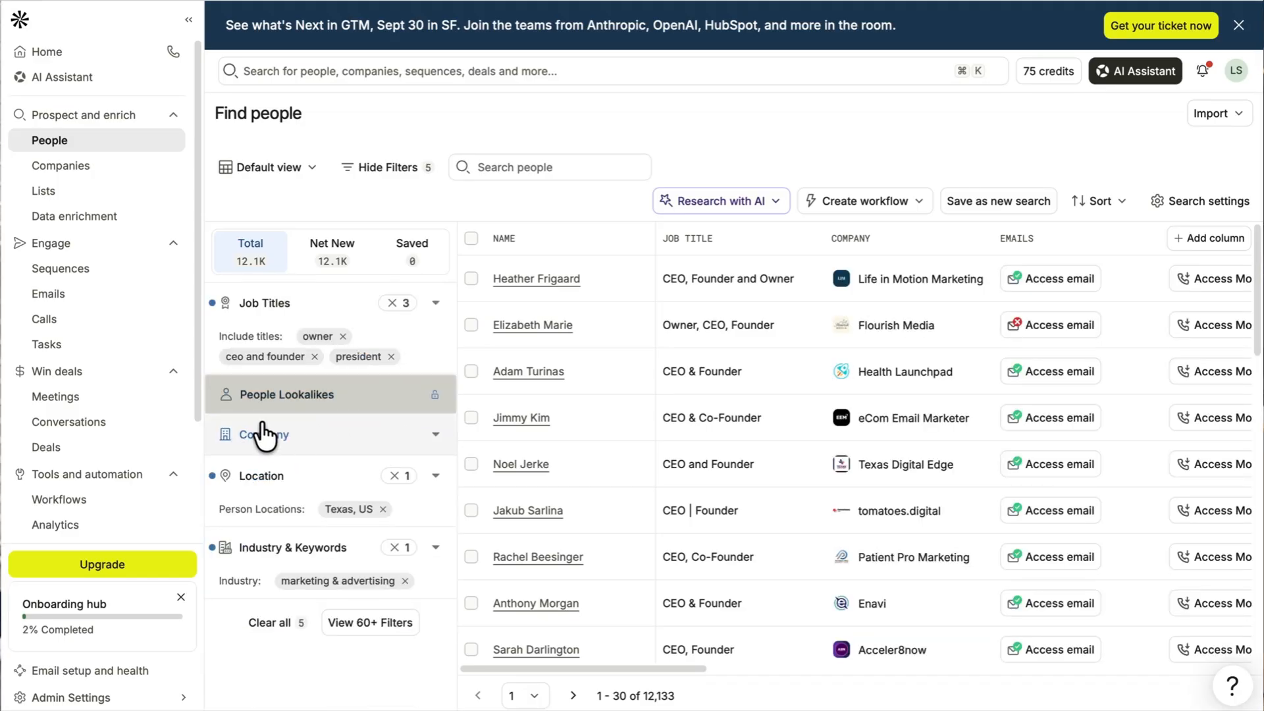
- Try restricting the people search to the company Unilever and clear that company entry
click(436, 443)
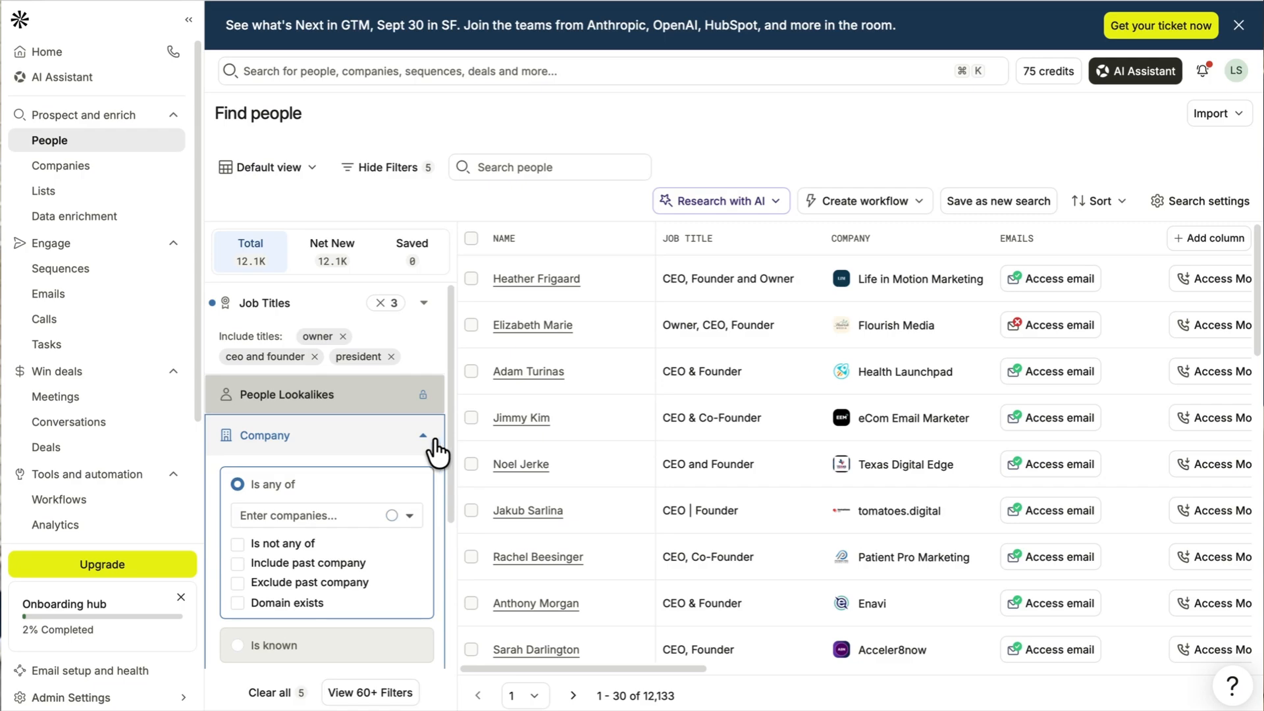
scroll(397, 506, down, 2)
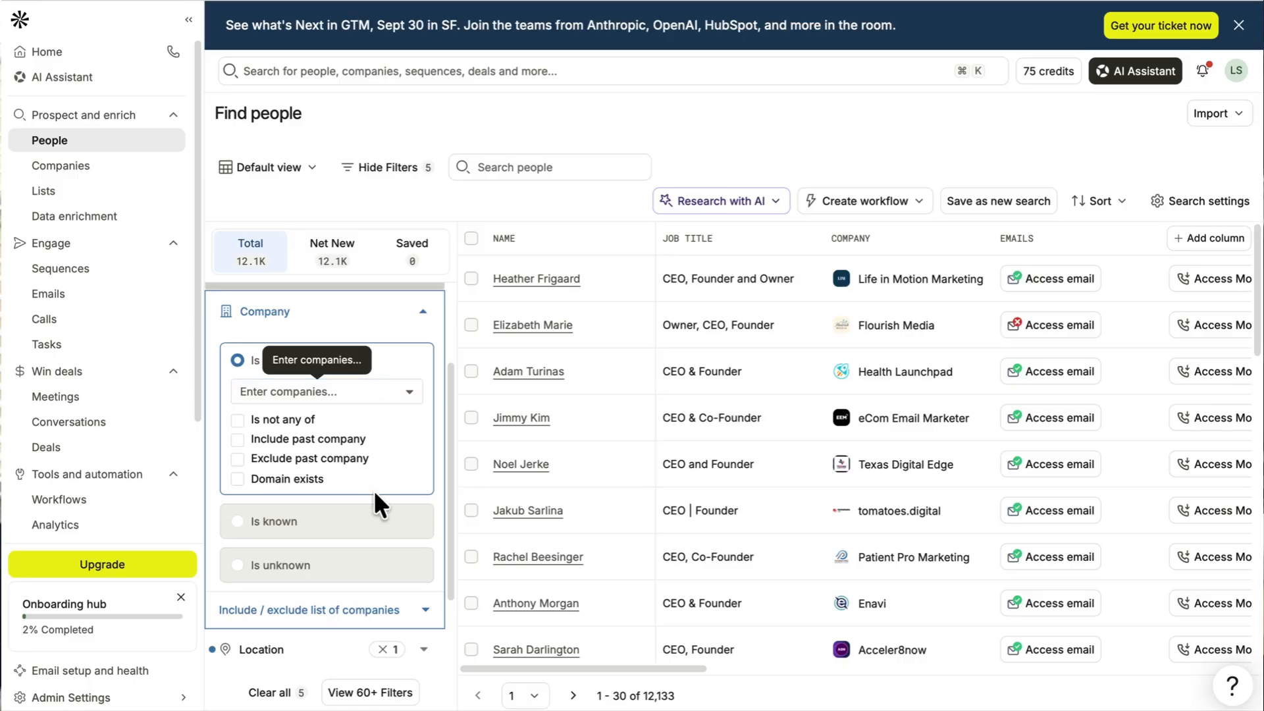
scroll(374, 492, down, 2)
scroll(374, 491, up, 2)
scroll(374, 491, up, 1)
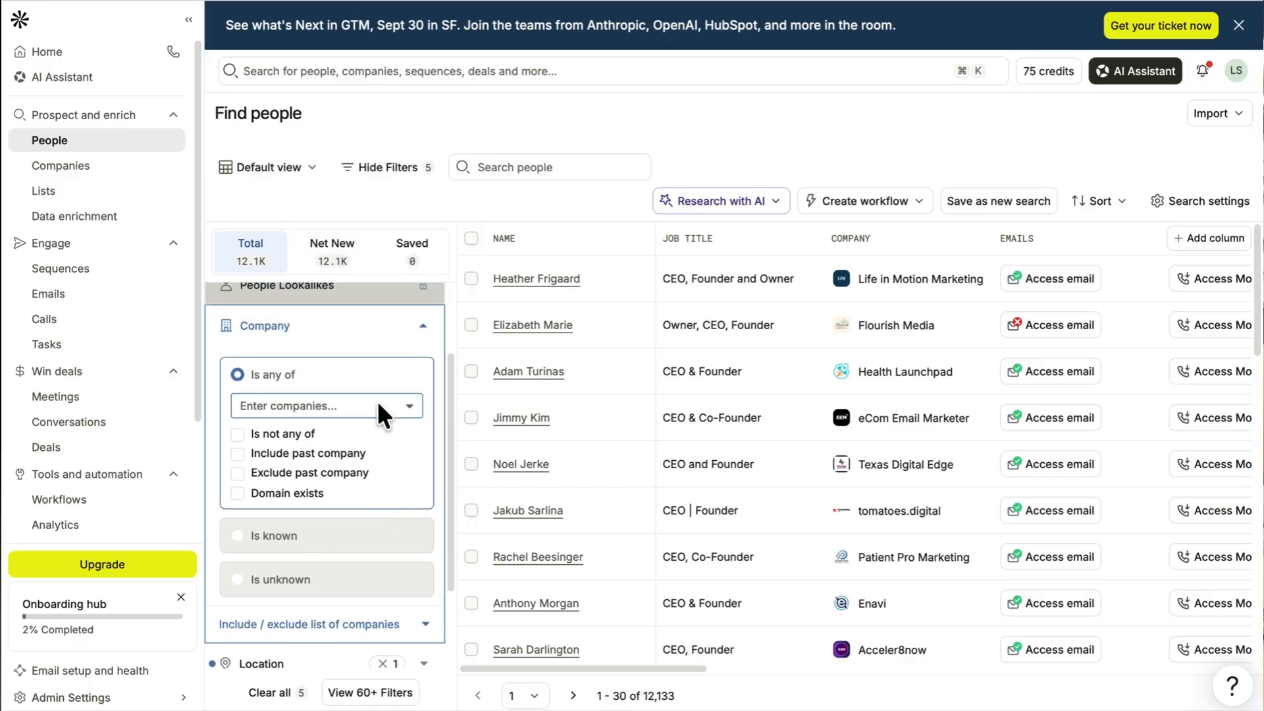
click(377, 403)
scroll(361, 527, down, 4)
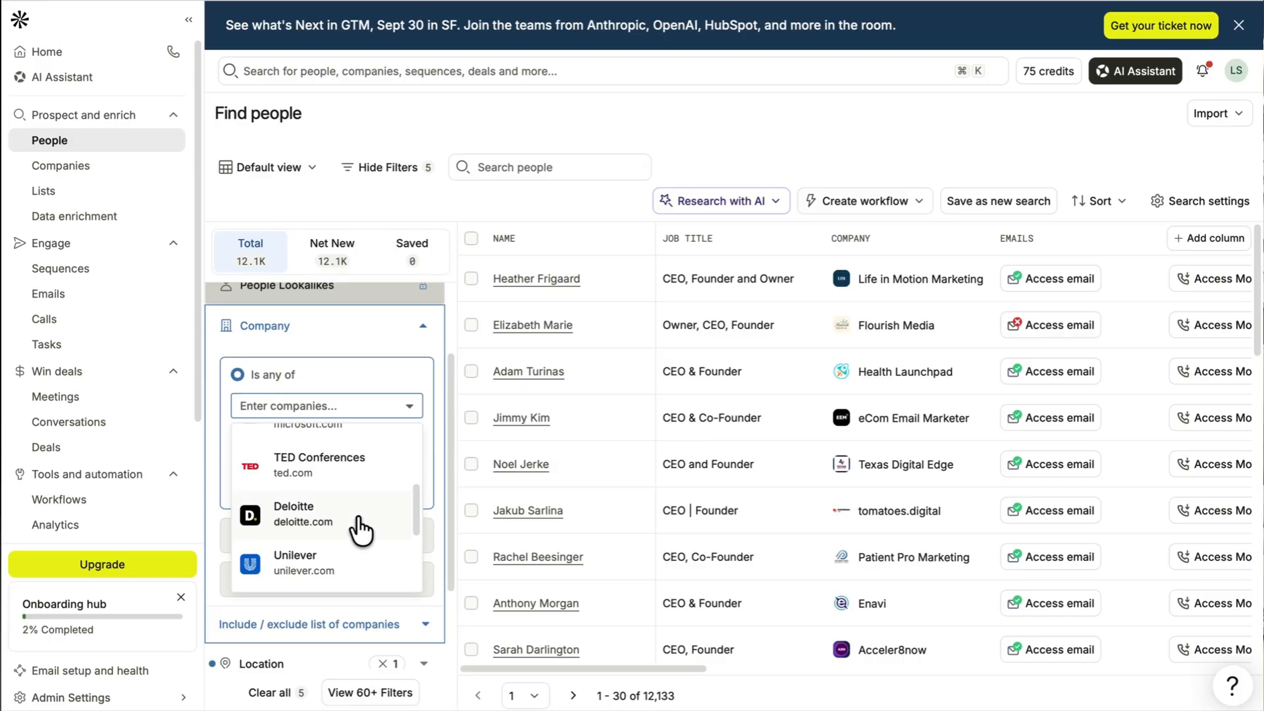
click(336, 574)
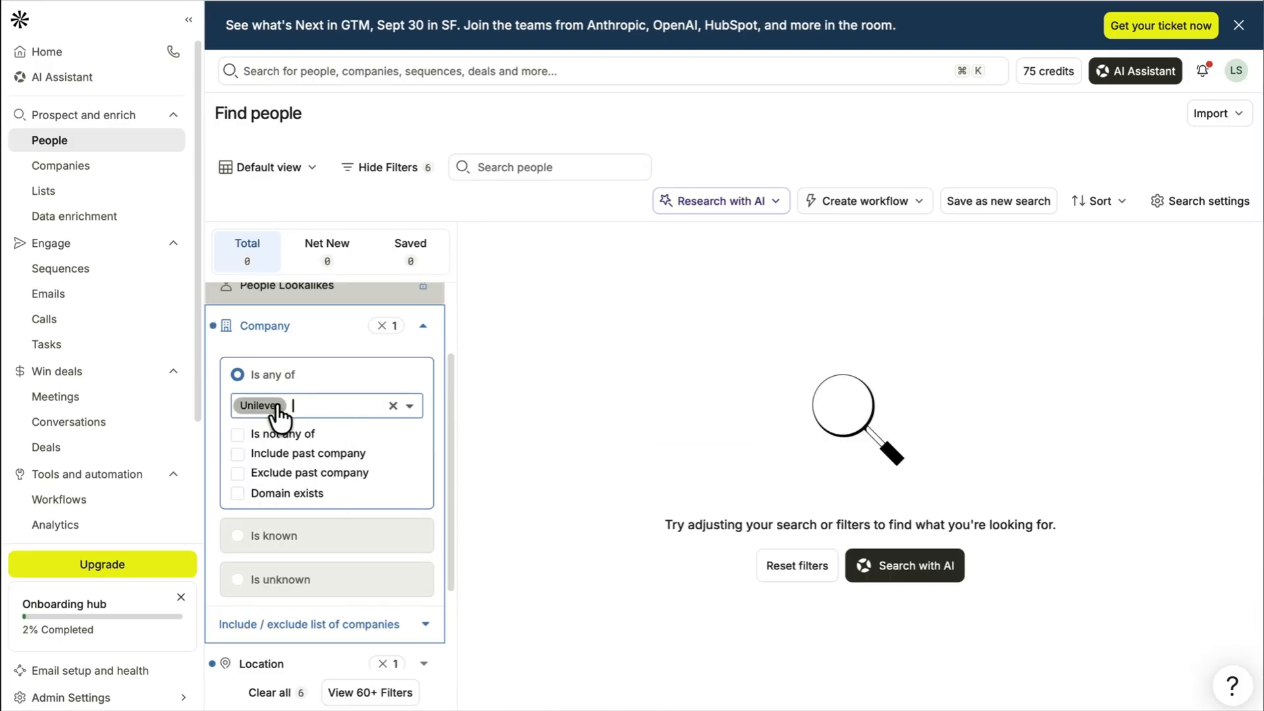
click(393, 406)
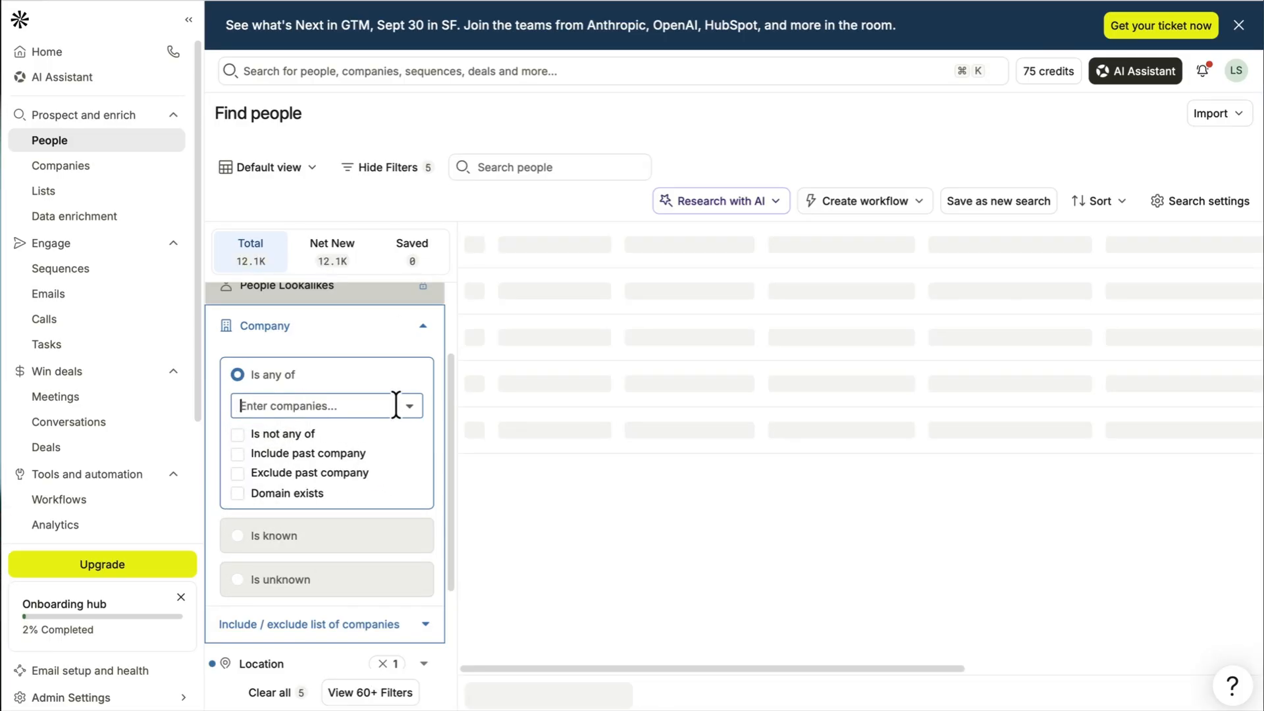
- Try restricting the people search to the company Amazon and clear that company entry
click(355, 405)
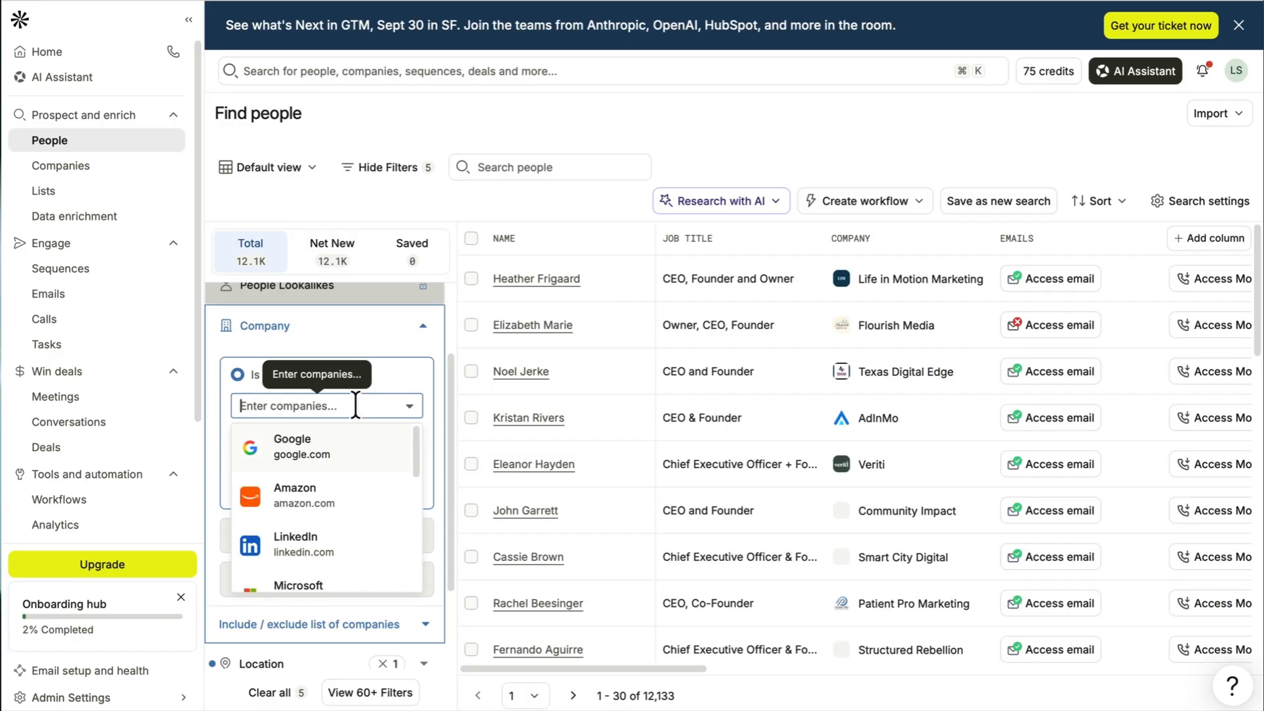
click(331, 476)
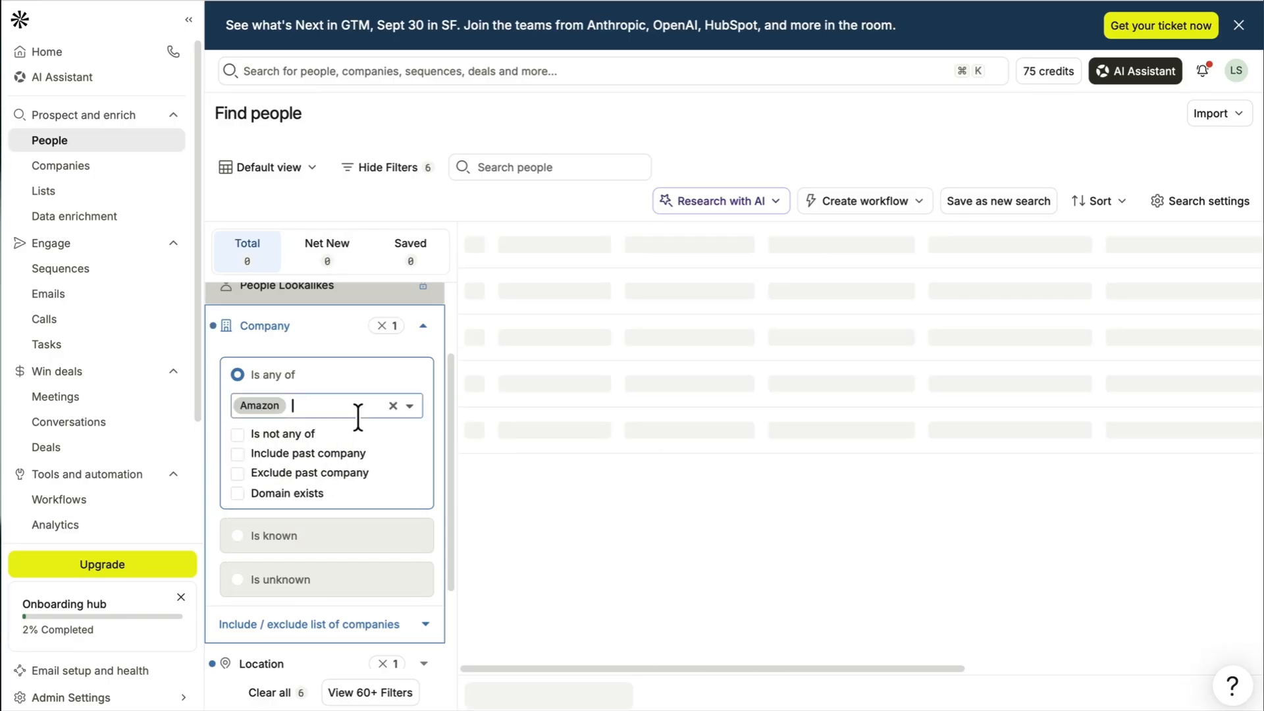
click(393, 406)
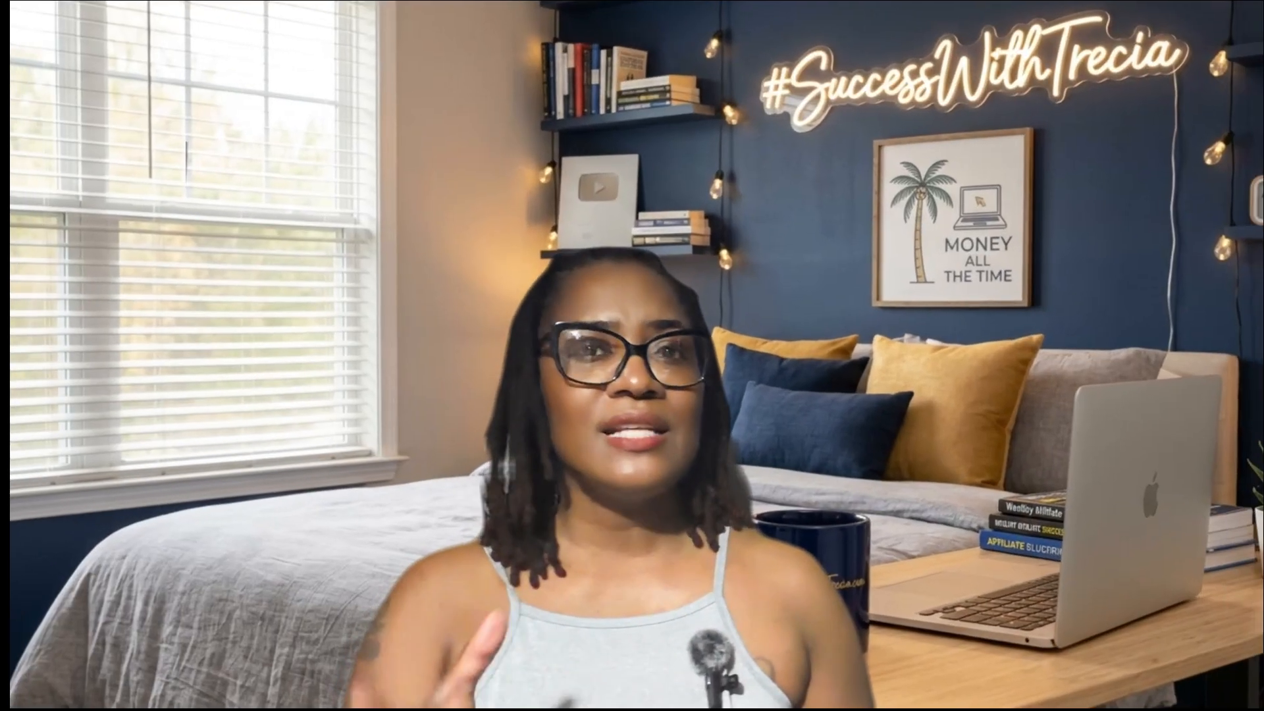